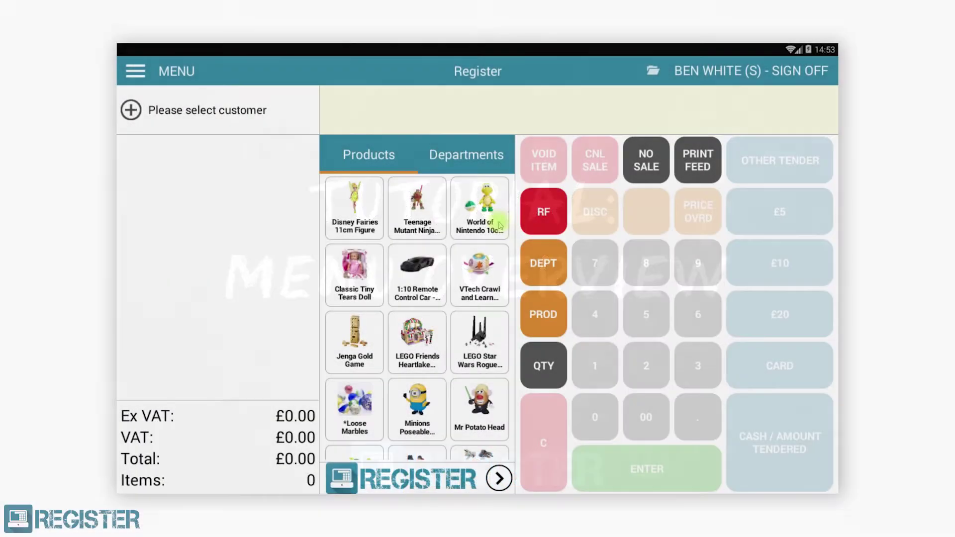
# Open the MENU drawer listing End of Day, Reports, Stock, Web Portal, Customers and Calendar
pyautogui.click(130, 71)
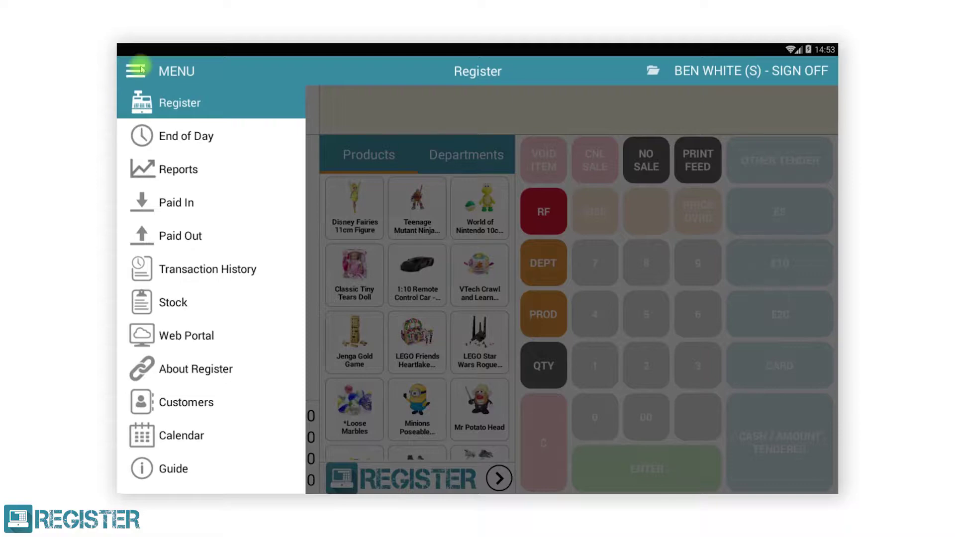
# Choose End of Day and confirm ending today's trading
pyautogui.click(164, 134)
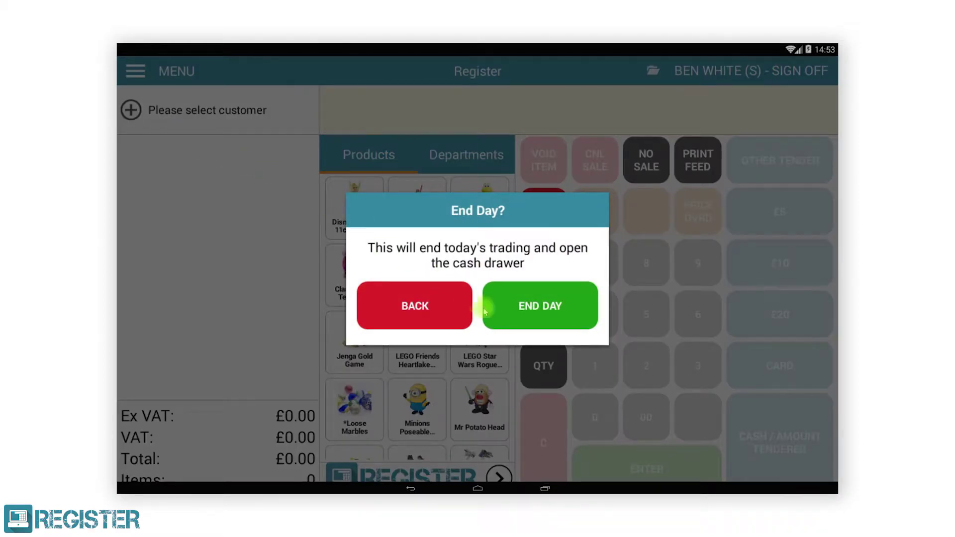
pyautogui.click(506, 315)
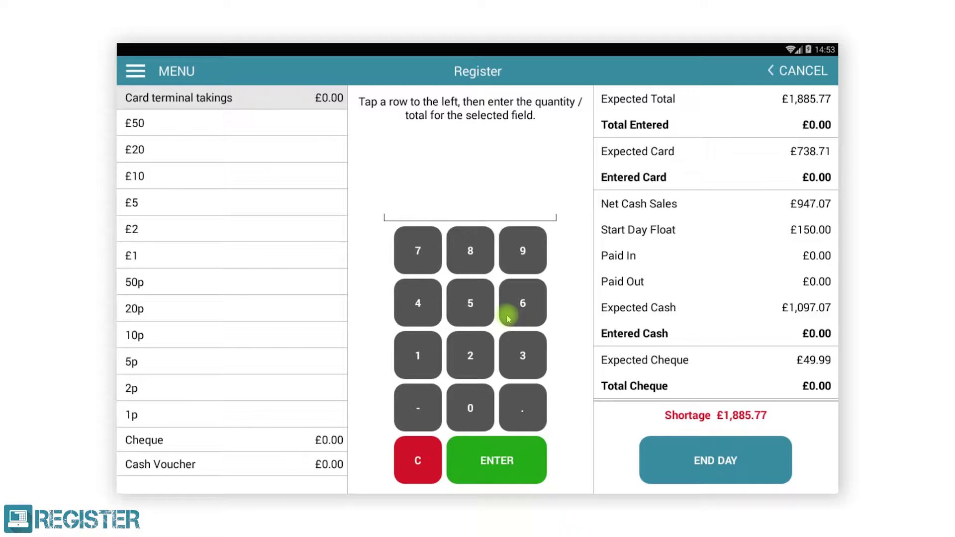
# Enter £738.71 as the card terminal takings, correcting one mistyped digit
pyautogui.click(425, 250)
pyautogui.click(527, 358)
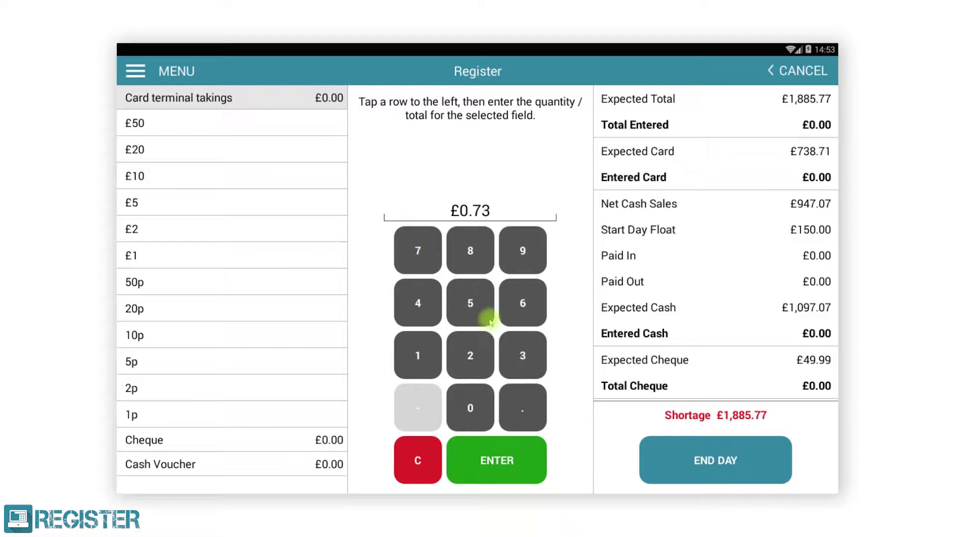
pyautogui.click(474, 257)
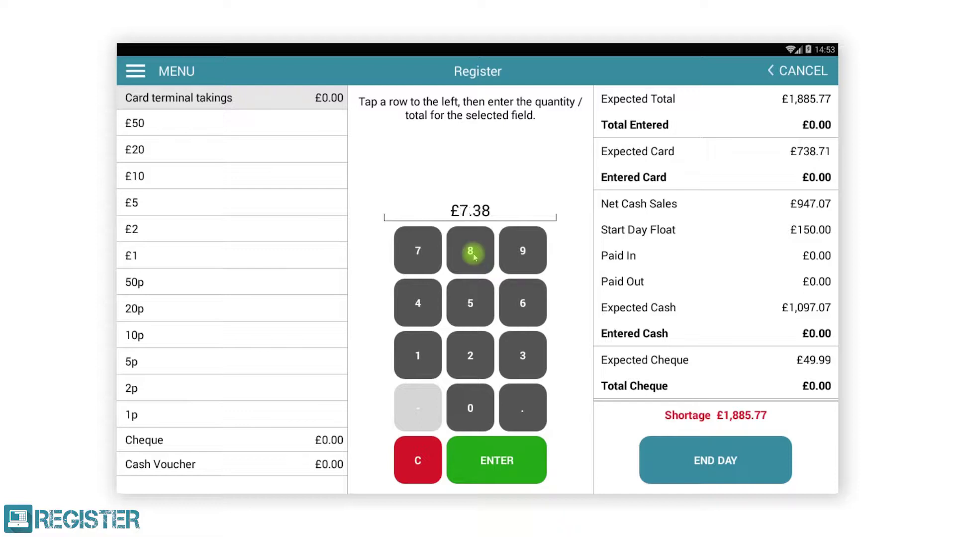
pyautogui.click(435, 248)
pyautogui.click(436, 249)
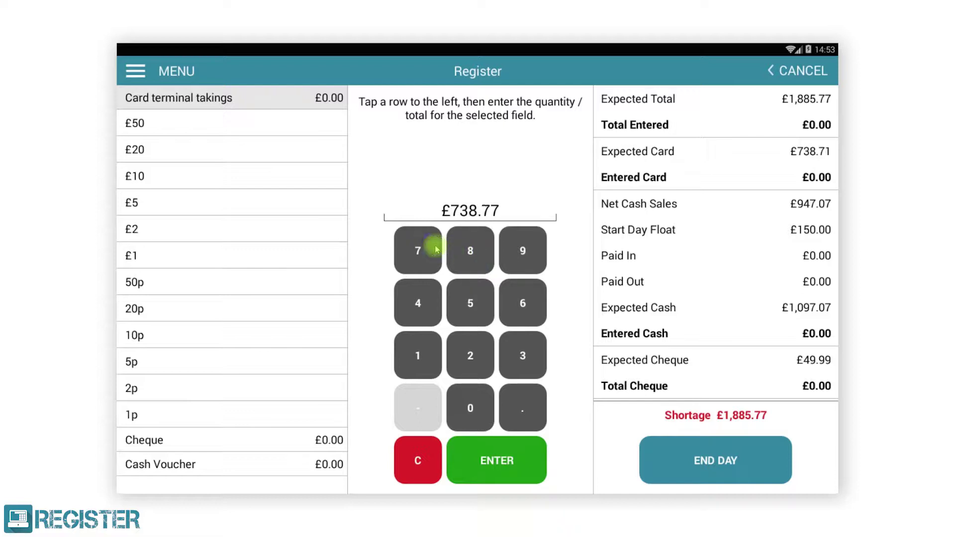
pyautogui.click(417, 456)
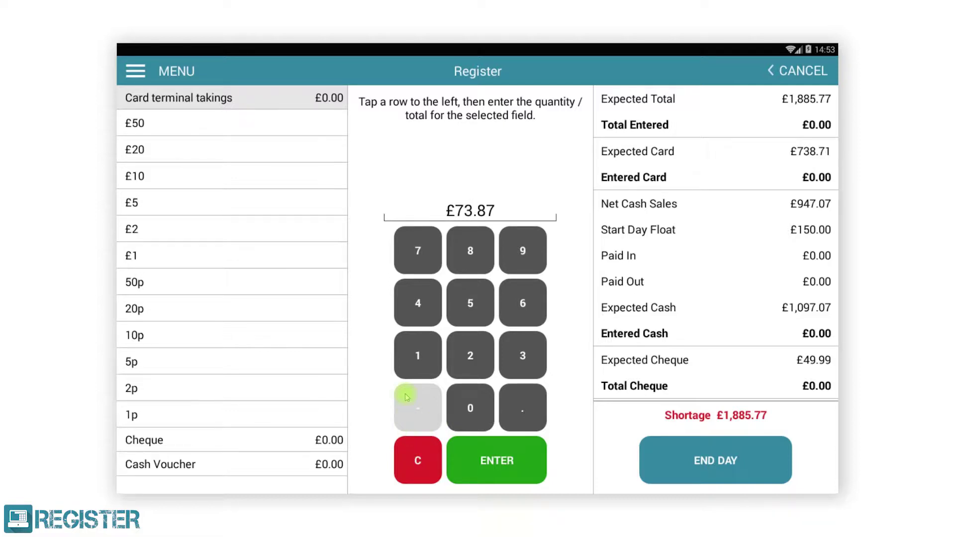
pyautogui.click(417, 357)
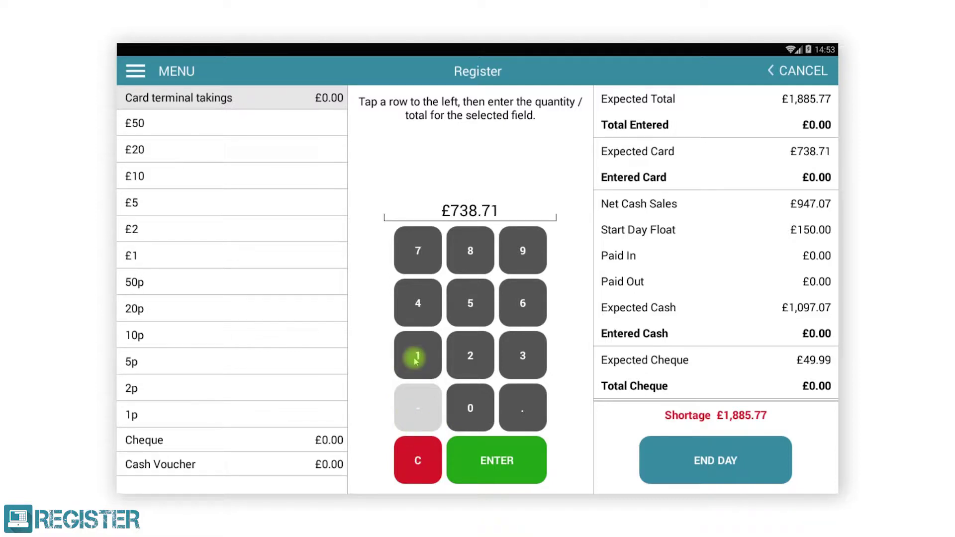
pyautogui.click(500, 461)
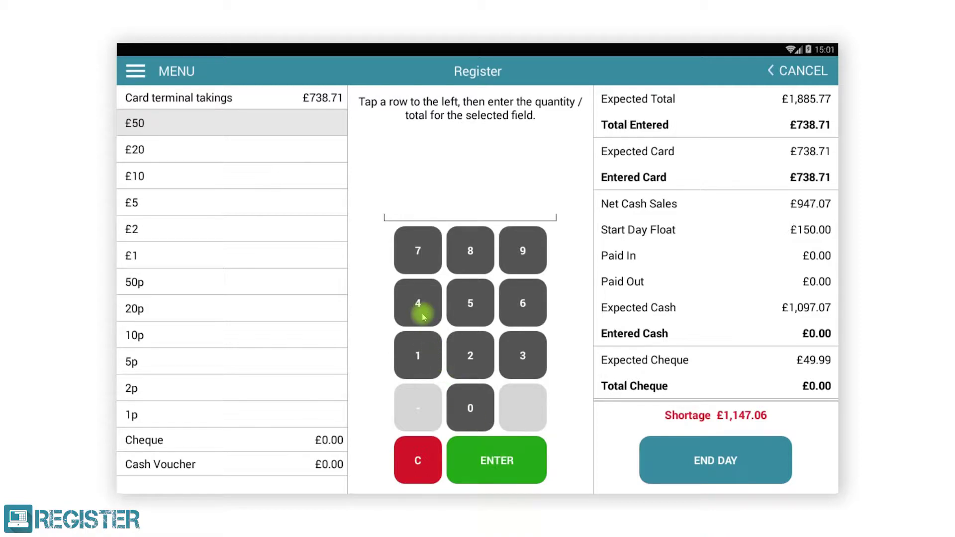
# Enter the note counts: 4 × £50, 20 × £20, 31 × £10, 18 × £5
pyautogui.click(422, 314)
pyautogui.click(495, 458)
pyautogui.click(470, 363)
pyautogui.click(471, 393)
pyautogui.click(500, 460)
pyautogui.click(520, 359)
pyautogui.click(419, 357)
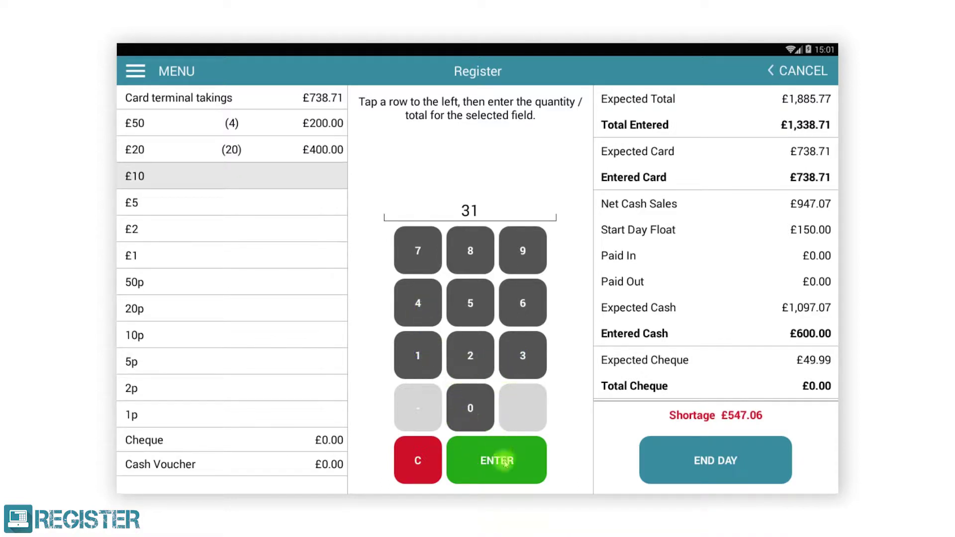
pyautogui.click(498, 460)
pyautogui.click(424, 370)
pyautogui.click(470, 251)
pyautogui.click(505, 462)
# Enter the coin counts: 24 × £2, 29 × £1, 18 × 50p
pyautogui.click(465, 356)
pyautogui.click(422, 308)
pyautogui.click(494, 447)
pyautogui.click(466, 361)
pyautogui.click(522, 268)
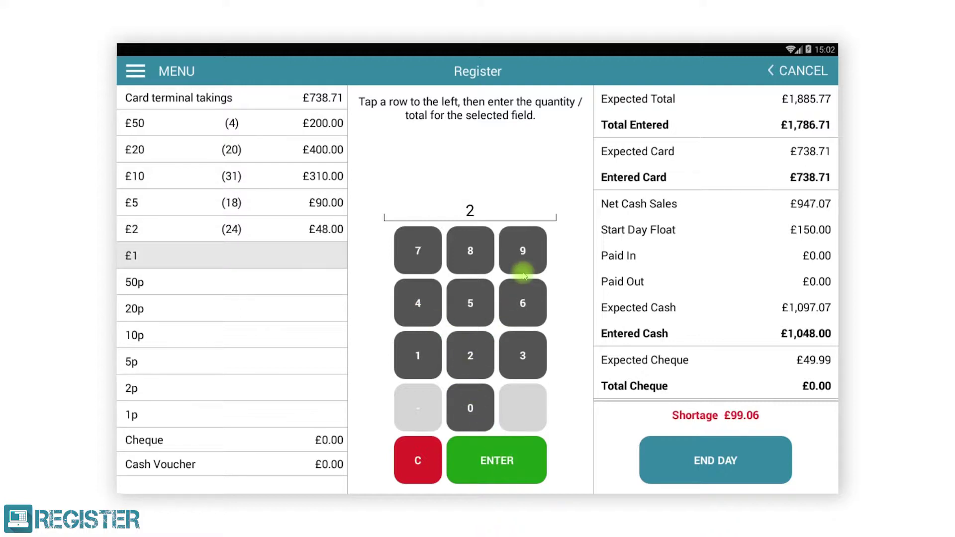
pyautogui.click(500, 463)
pyautogui.click(429, 359)
pyautogui.click(469, 274)
pyautogui.click(495, 461)
# Enter the small coin counts: 32 × 20p, 31 × 10p, 18 × 5p, 23 × 2p, 21 × 1p
pyautogui.click(517, 368)
pyautogui.click(475, 356)
pyautogui.click(497, 457)
pyautogui.click(526, 354)
pyautogui.click(441, 351)
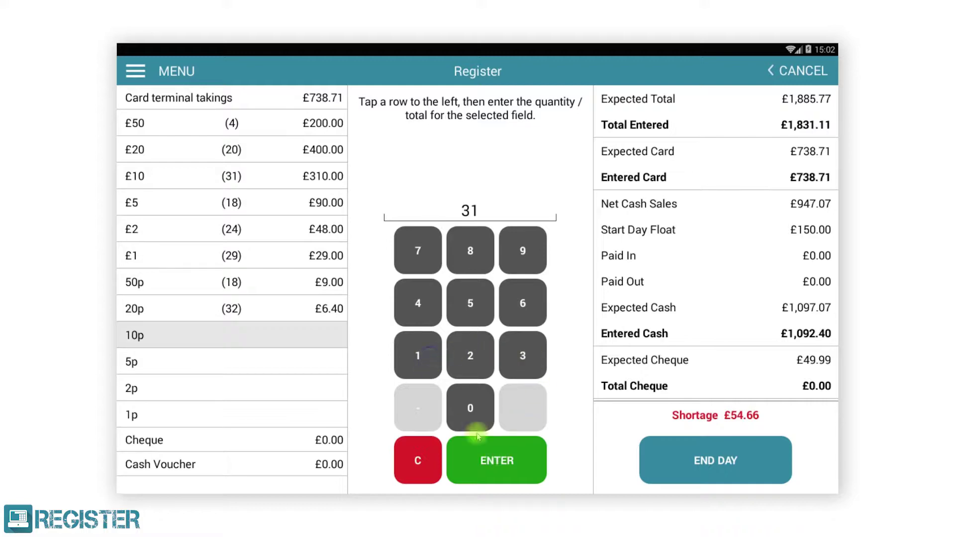
pyautogui.click(497, 461)
pyautogui.click(422, 356)
pyautogui.click(462, 271)
pyautogui.click(487, 464)
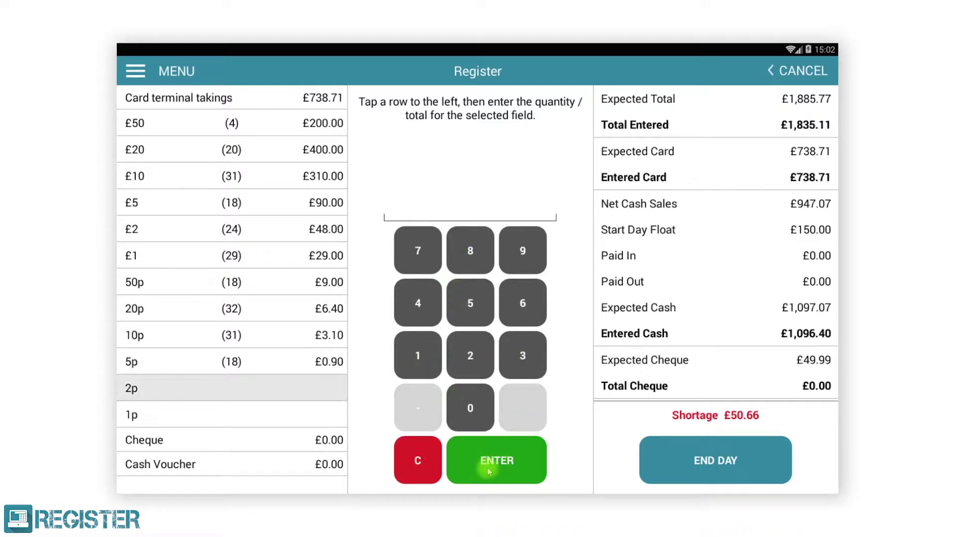
pyautogui.click(475, 367)
pyautogui.click(523, 354)
pyautogui.click(495, 449)
pyautogui.click(467, 367)
pyautogui.click(420, 349)
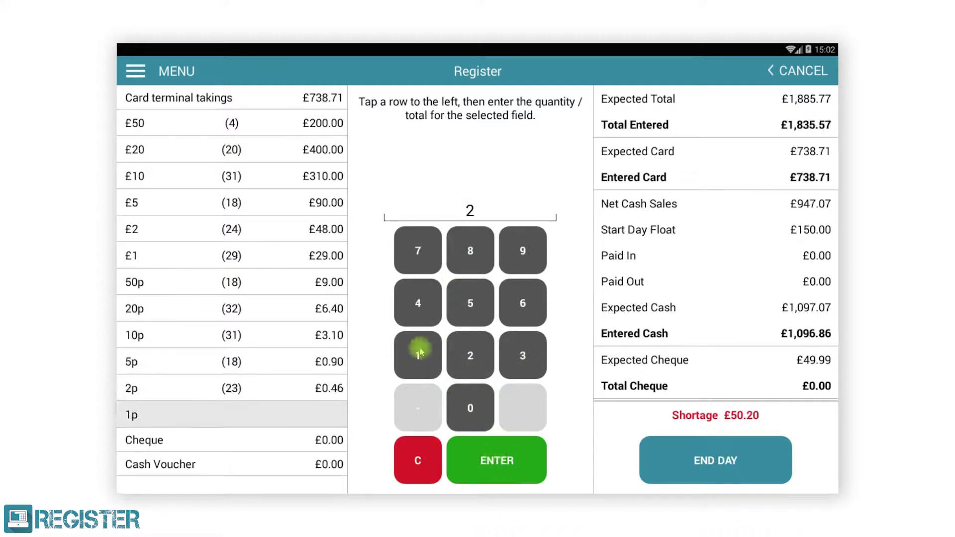
pyautogui.click(496, 461)
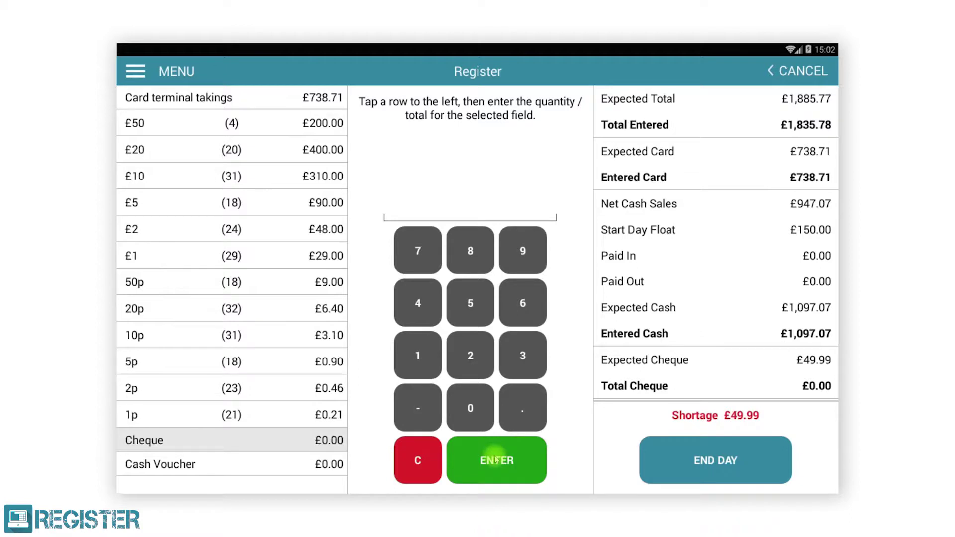
# Enter £49.99 as the cheque total
pyautogui.click(426, 306)
pyautogui.click(517, 252)
pyautogui.click(515, 253)
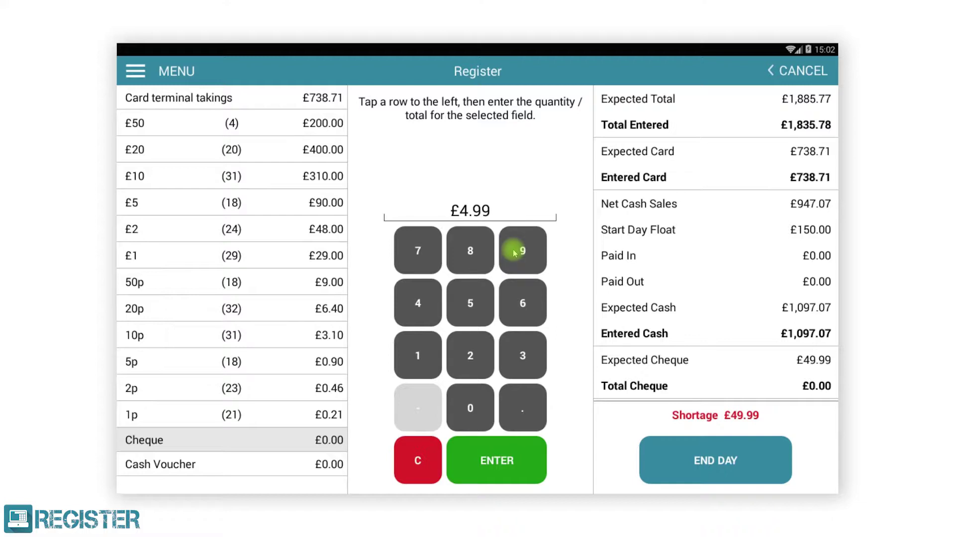
pyautogui.click(514, 252)
pyautogui.click(502, 458)
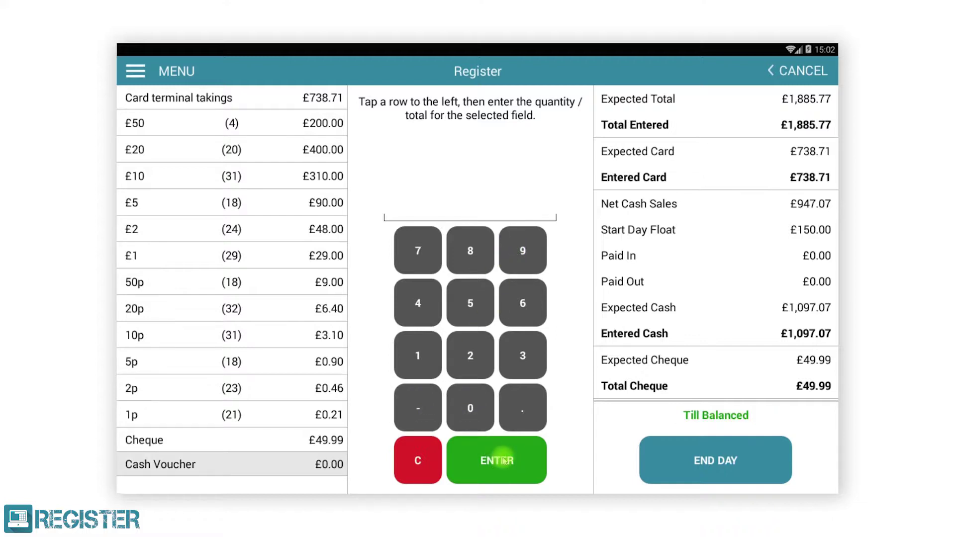
# Complete the cash-up for the balanced till and dismiss the end-day completion message
pyautogui.moveTo(667, 372); pyautogui.dragTo(660, 297)
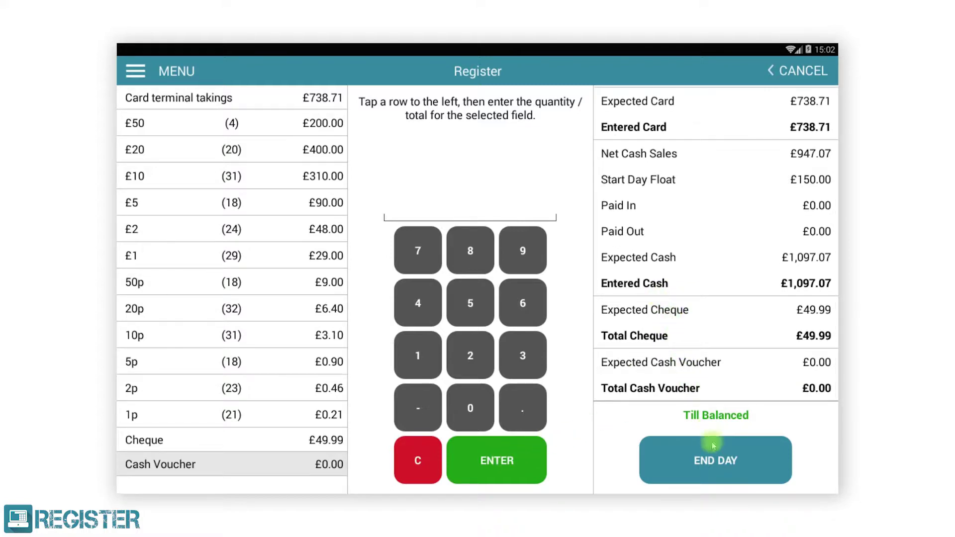
pyautogui.click(714, 459)
pyautogui.click(539, 297)
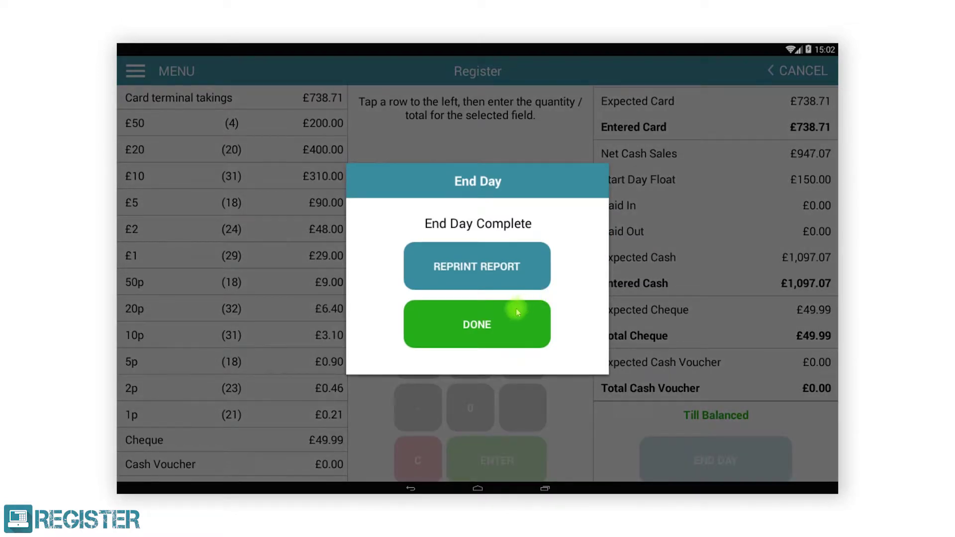
pyautogui.click(479, 324)
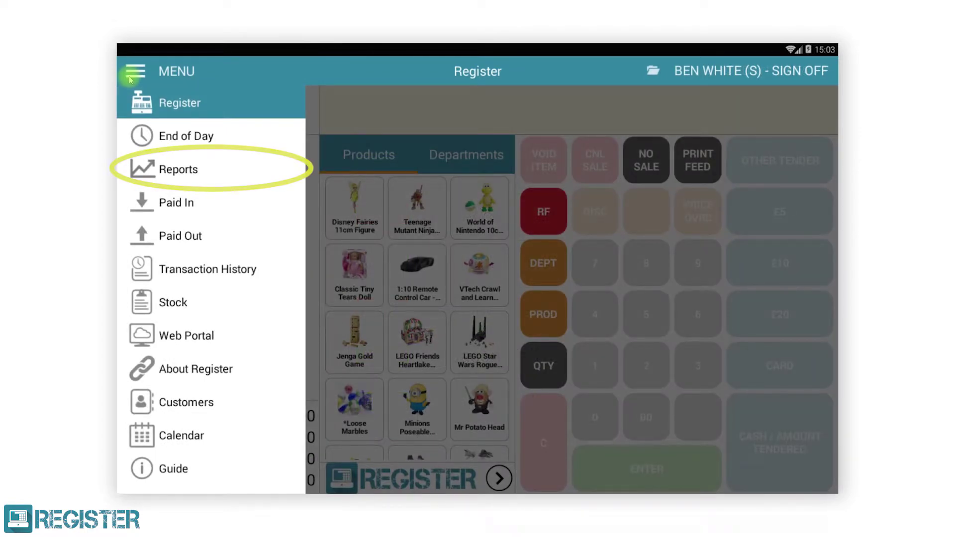
# Open the Till Sales Report, browse back to 11 October, then return to 13 October 2017
pyautogui.click(168, 171)
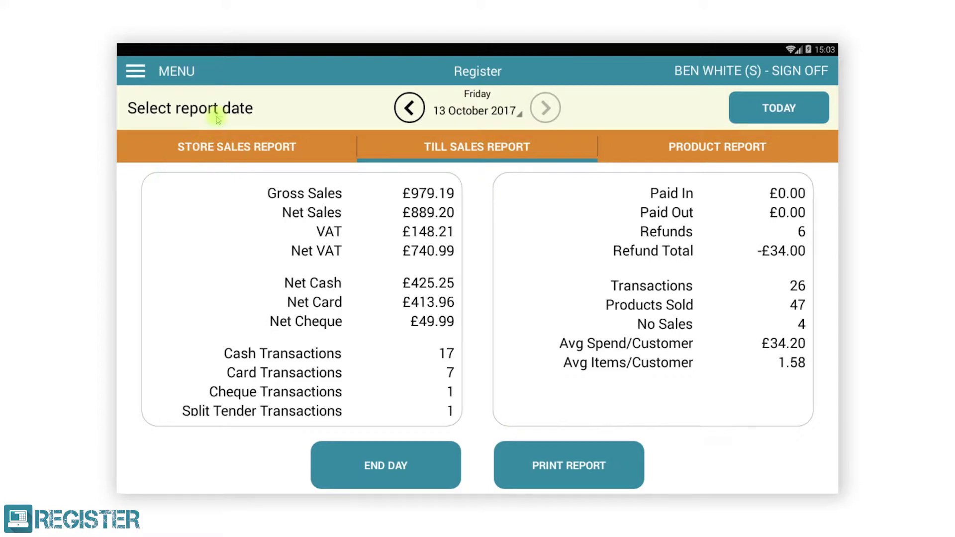
pyautogui.click(408, 108)
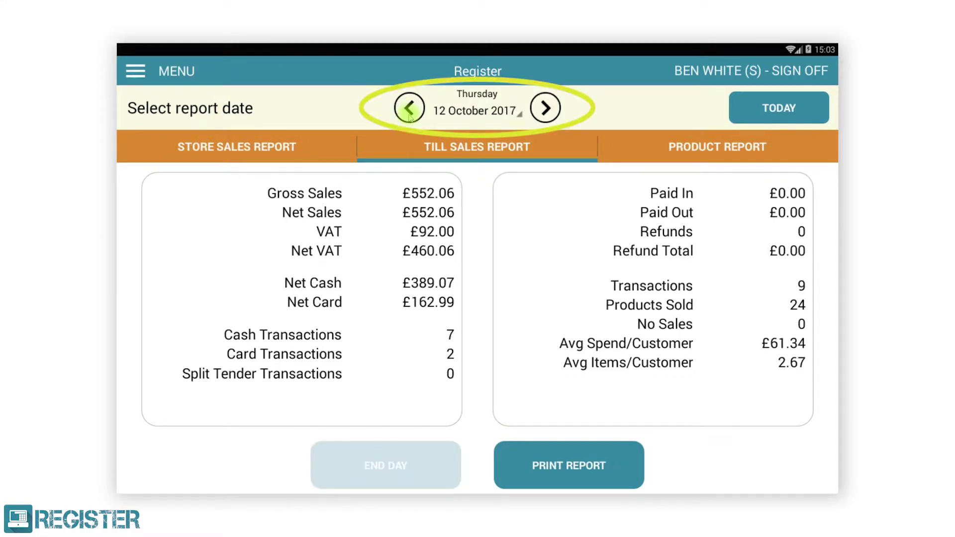
pyautogui.click(455, 110)
pyautogui.click(533, 336)
pyautogui.click(472, 367)
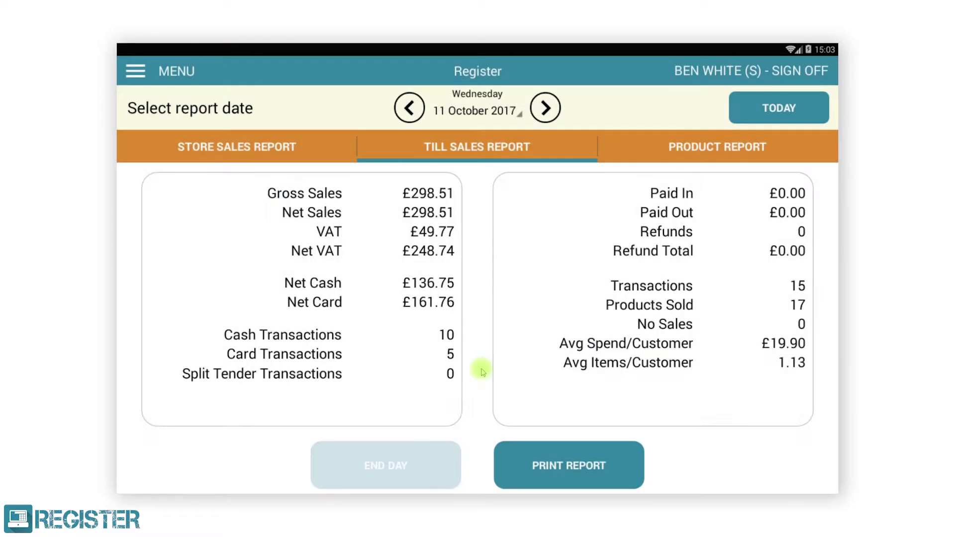
pyautogui.click(744, 107)
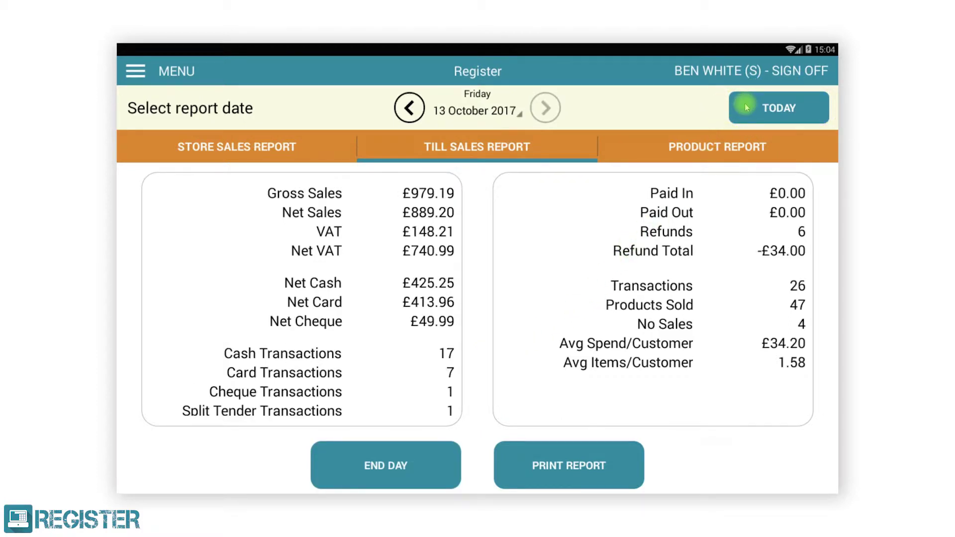
# Sort the Product Report by Net Sales, highest first, then view the Store Sales Report totals
pyautogui.click(774, 151)
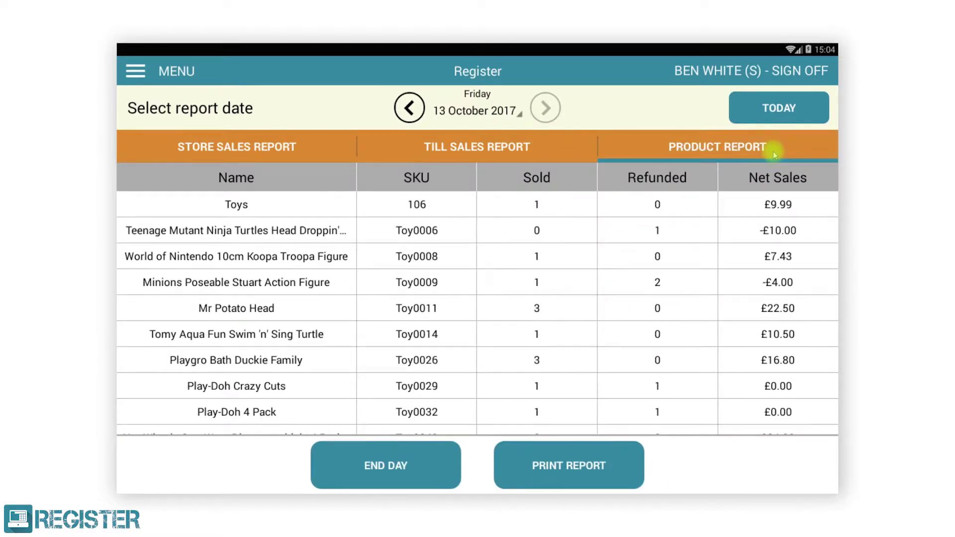
pyautogui.click(778, 180)
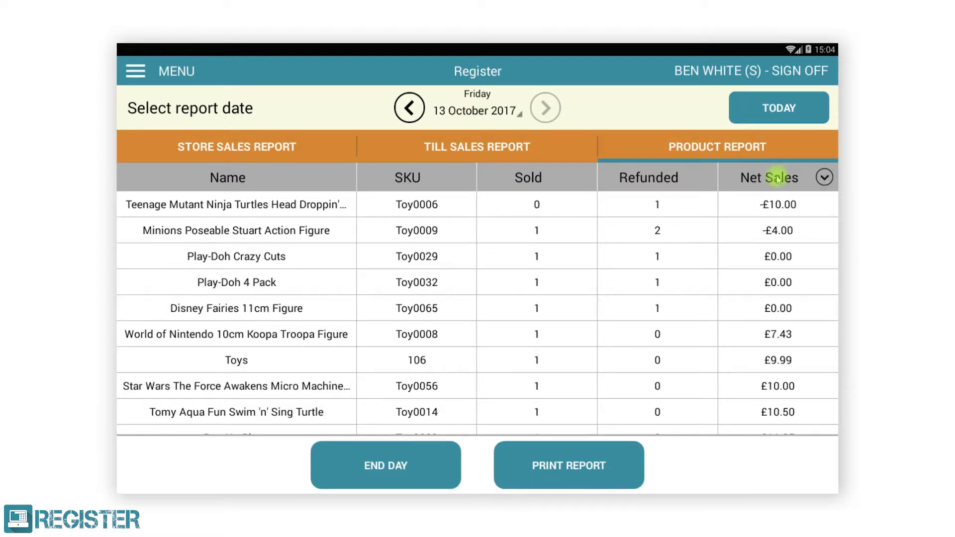
pyautogui.click(778, 180)
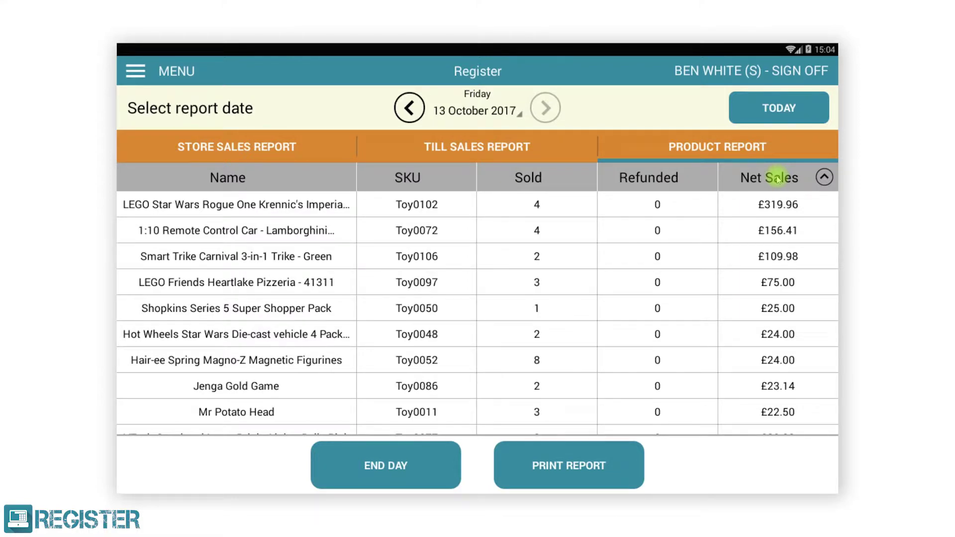
pyautogui.click(257, 142)
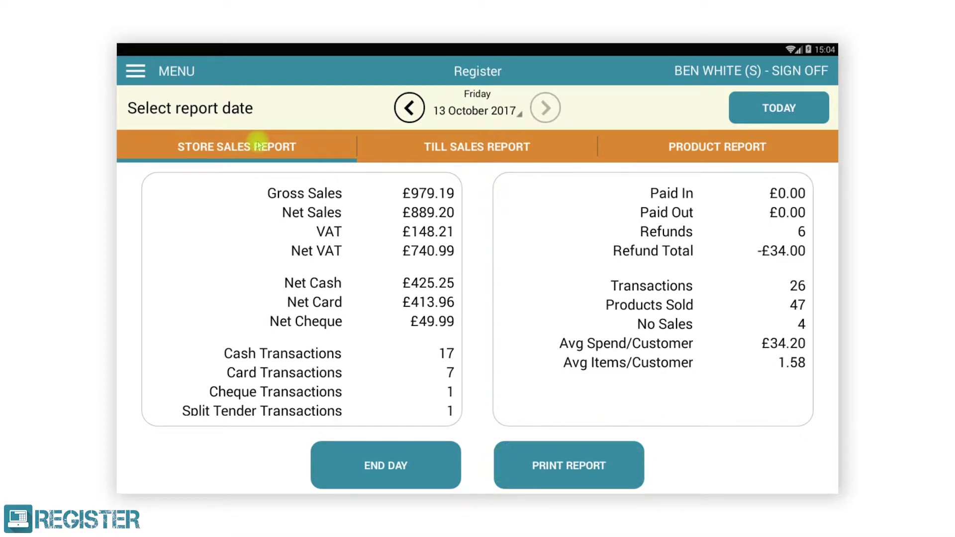
pyautogui.click(142, 70)
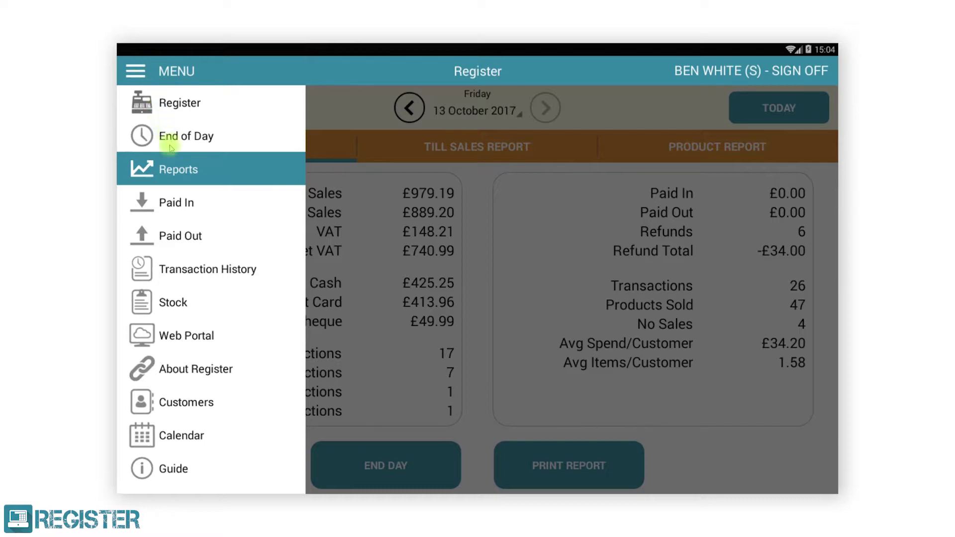
# Pay out £5.00 from the drawer with Supplies as the reason
pyautogui.click(190, 237)
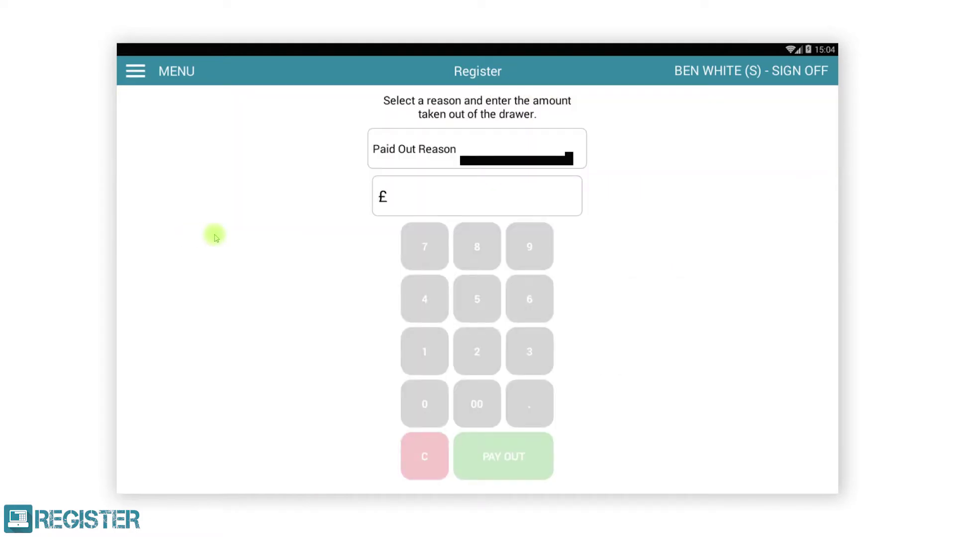
pyautogui.click(510, 157)
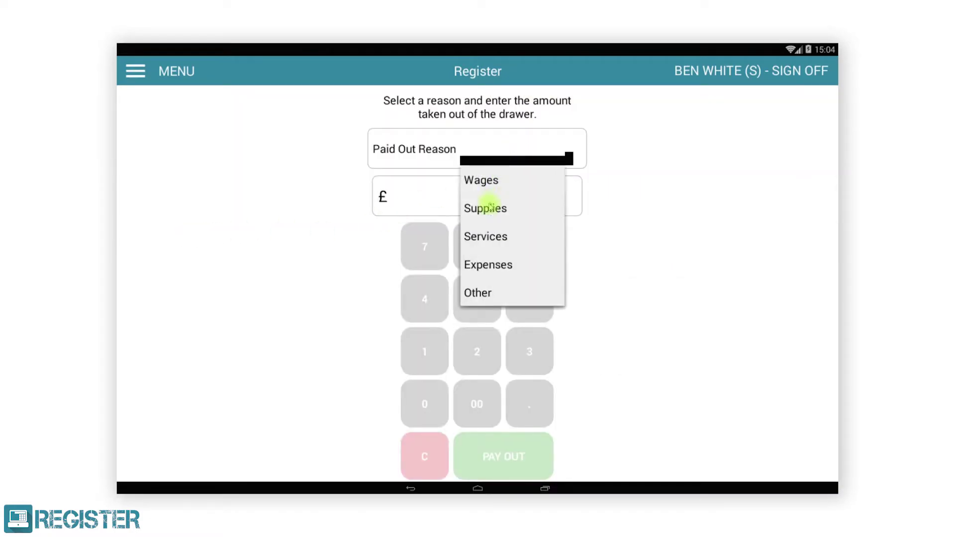
pyautogui.click(486, 210)
pyautogui.click(470, 304)
pyautogui.click(420, 392)
pyautogui.click(420, 391)
pyautogui.click(482, 461)
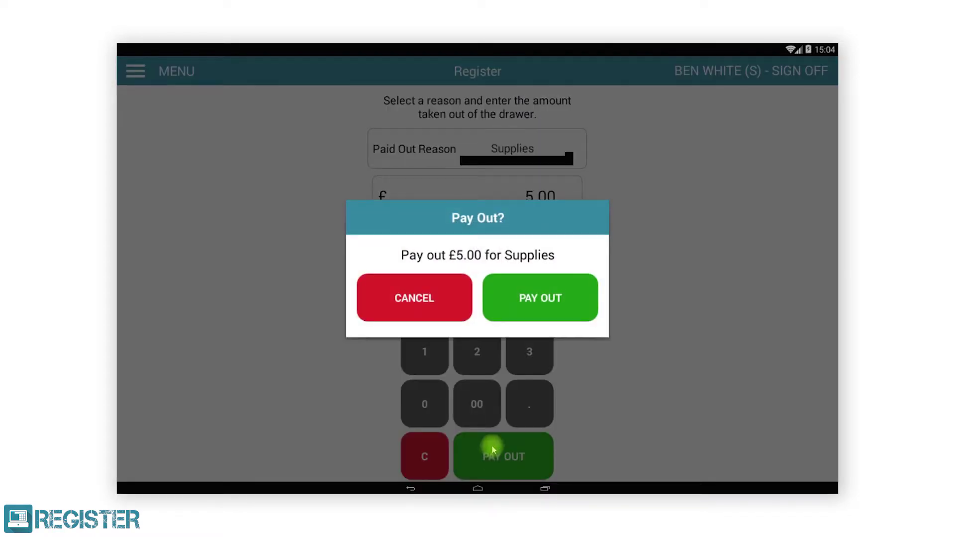
pyautogui.click(551, 314)
# Close the pay-out summary and go to Transaction History
pyautogui.click(485, 326)
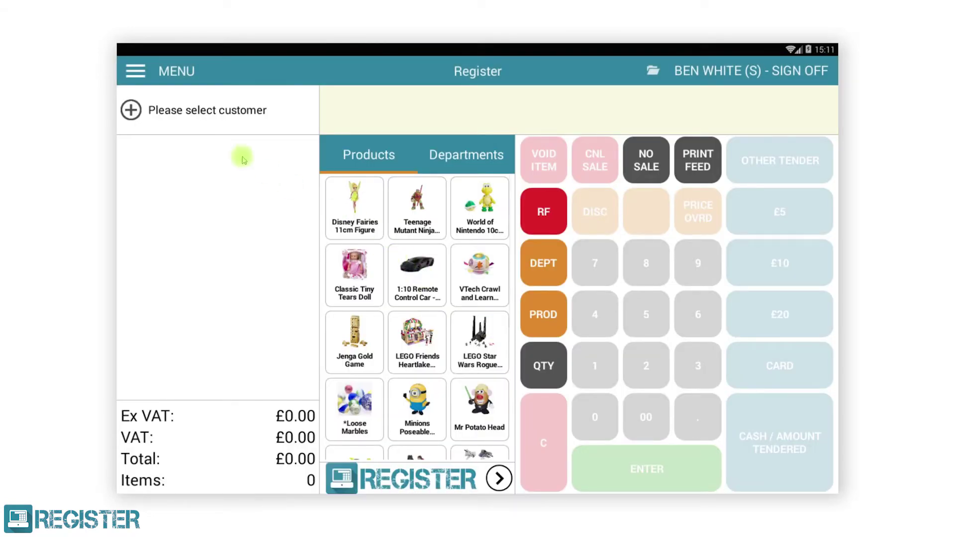
pyautogui.click(135, 75)
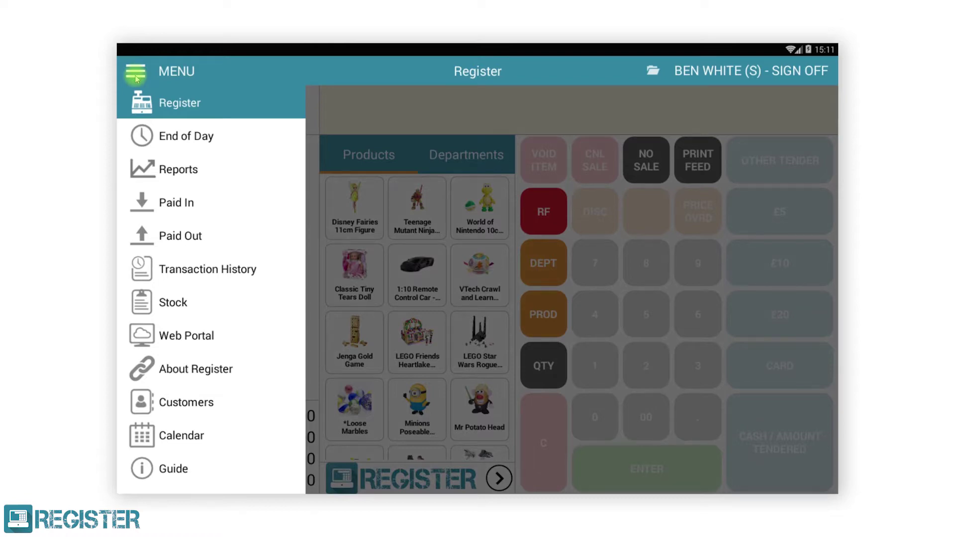
pyautogui.click(156, 271)
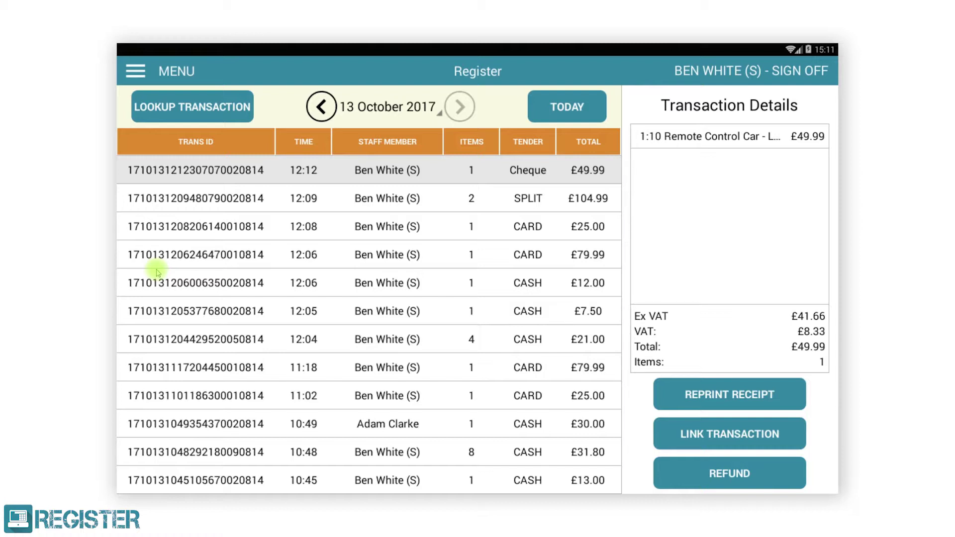
pyautogui.click(321, 114)
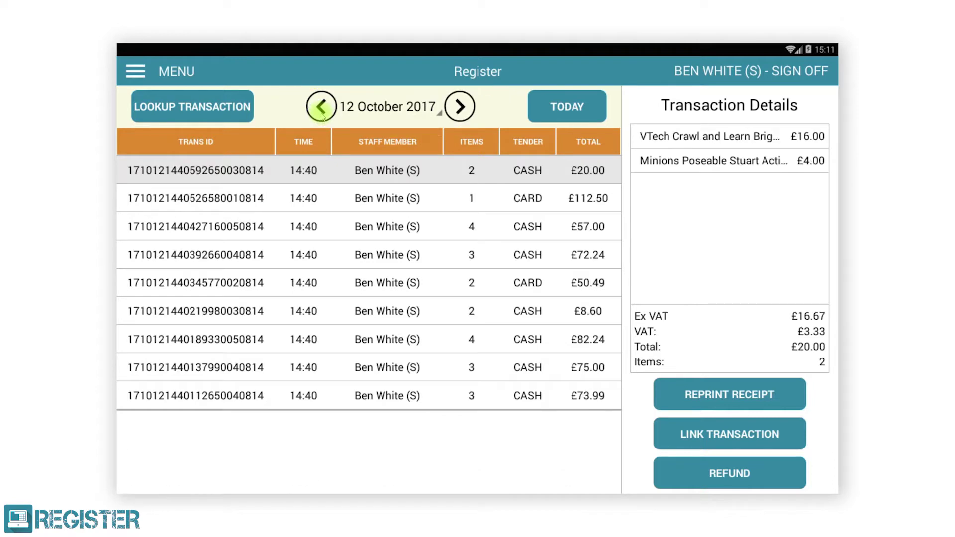
pyautogui.click(570, 117)
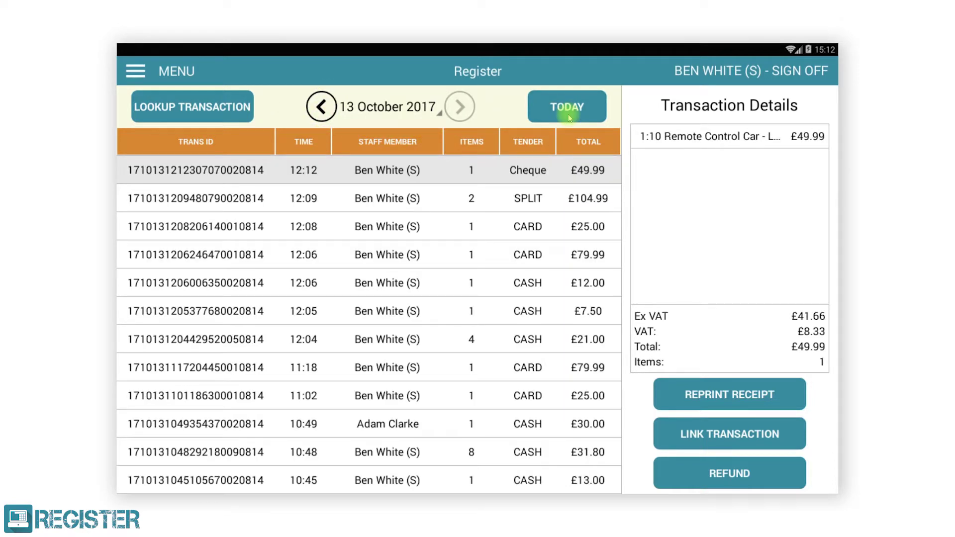
pyautogui.click(214, 113)
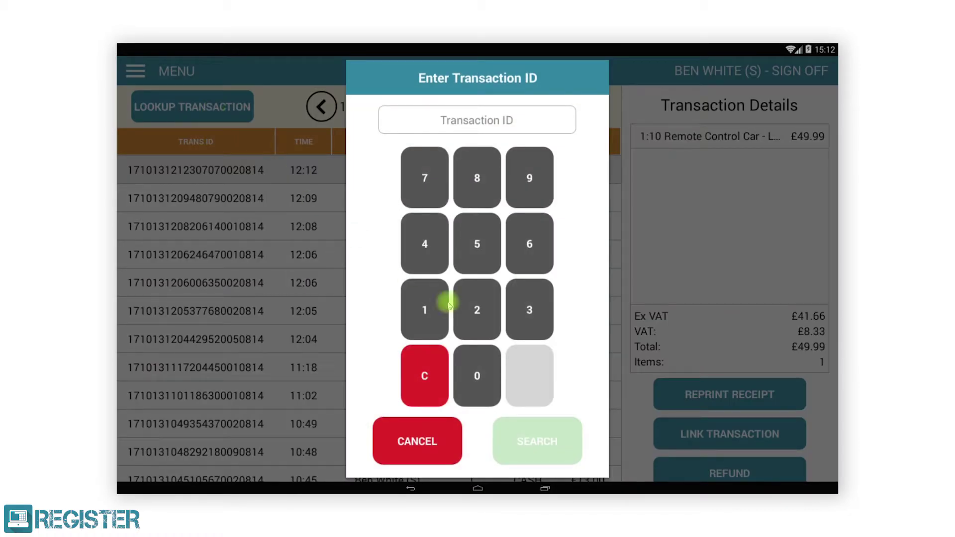
# Key in the transaction ID and search, bringing up the 12 October £20.00 cash sale
pyautogui.click(428, 303)
pyautogui.click(416, 177)
pyautogui.click(422, 294)
pyautogui.click(480, 373)
pyautogui.click(438, 311)
pyautogui.click(476, 307)
pyautogui.click(437, 309)
pyautogui.click(423, 256)
pyautogui.click(423, 256)
pyautogui.click(477, 374)
pyautogui.click(477, 243)
pyautogui.click(531, 169)
pyautogui.click(478, 311)
pyautogui.click(527, 245)
pyautogui.click(477, 255)
pyautogui.click(479, 354)
pyautogui.click(479, 356)
pyautogui.click(527, 308)
pyautogui.click(478, 370)
pyautogui.click(465, 219)
pyautogui.click(427, 306)
pyautogui.click(420, 243)
pyautogui.click(536, 437)
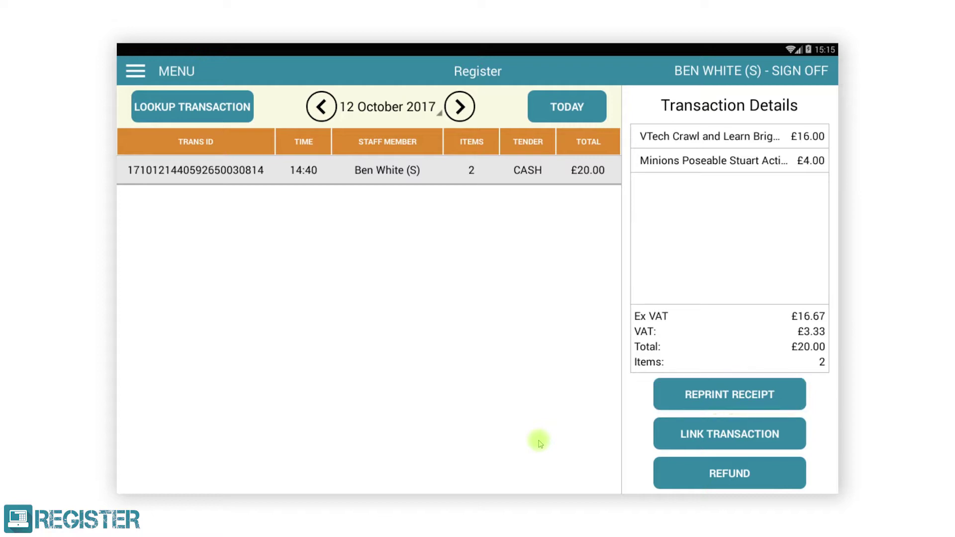
pyautogui.click(713, 469)
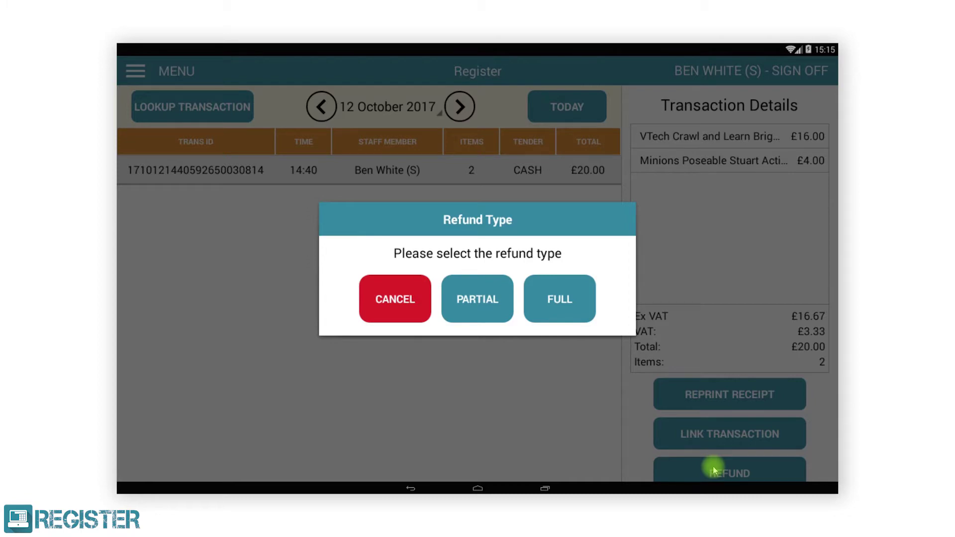
pyautogui.click(404, 305)
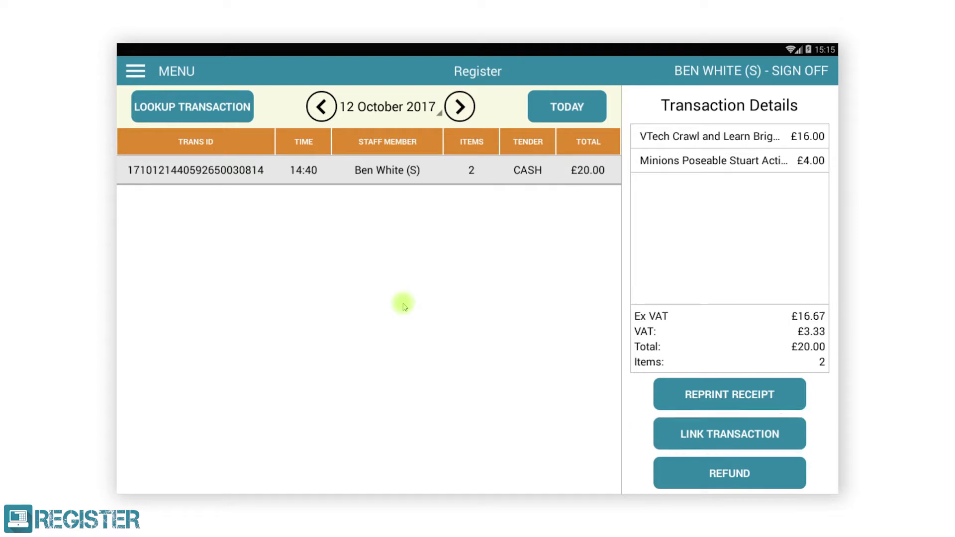
pyautogui.click(680, 433)
# Search the store's customers and assign one to the £20.00 transaction
pyautogui.click(566, 132)
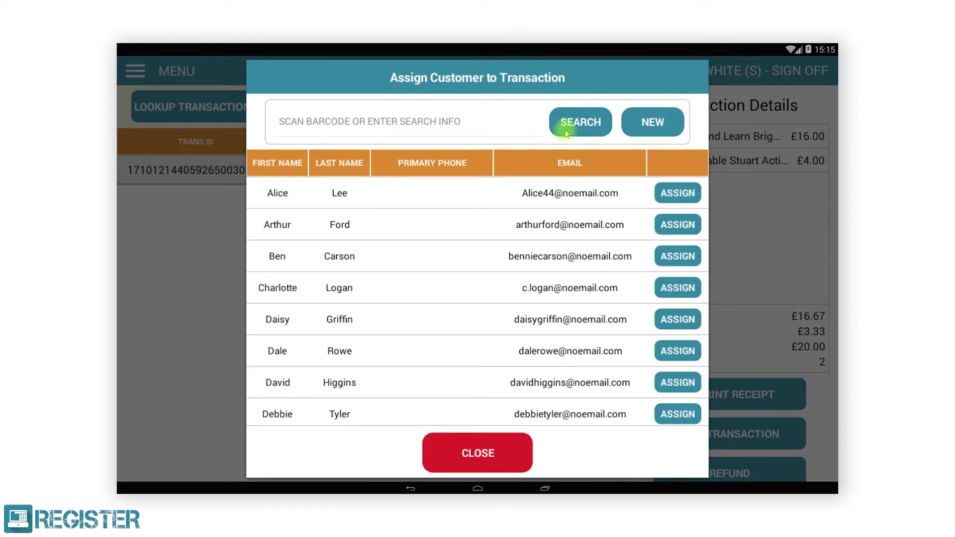
pyautogui.click(681, 322)
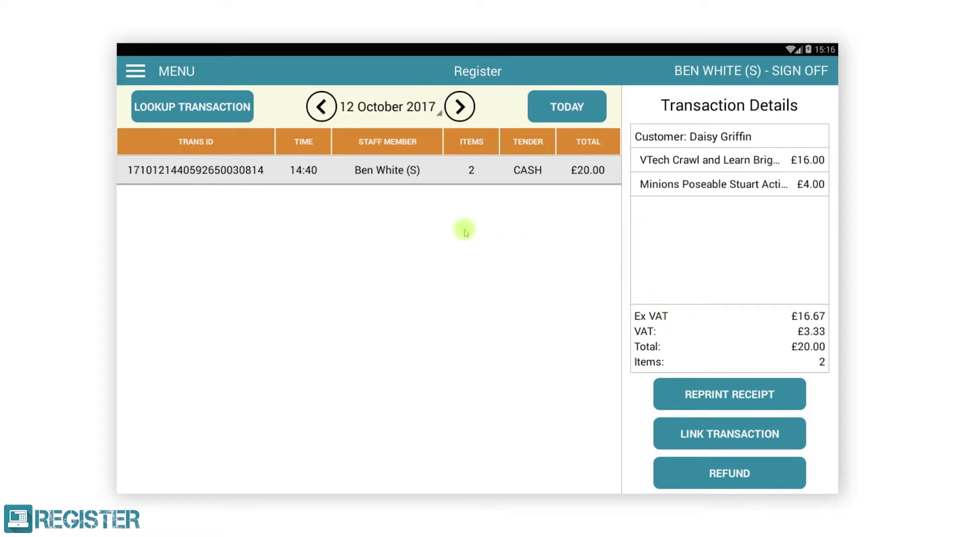
pyautogui.click(141, 72)
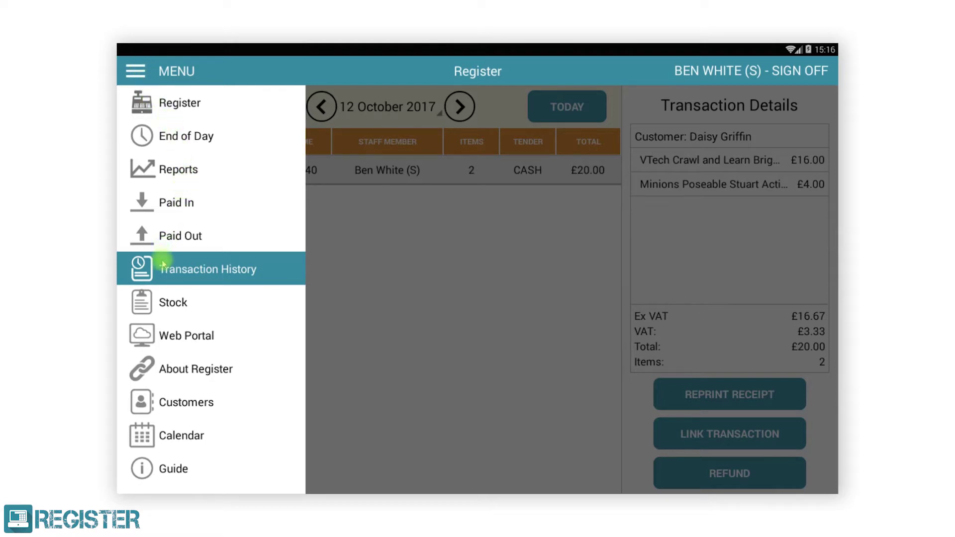
# Search the stock products for "star wars"
pyautogui.click(165, 305)
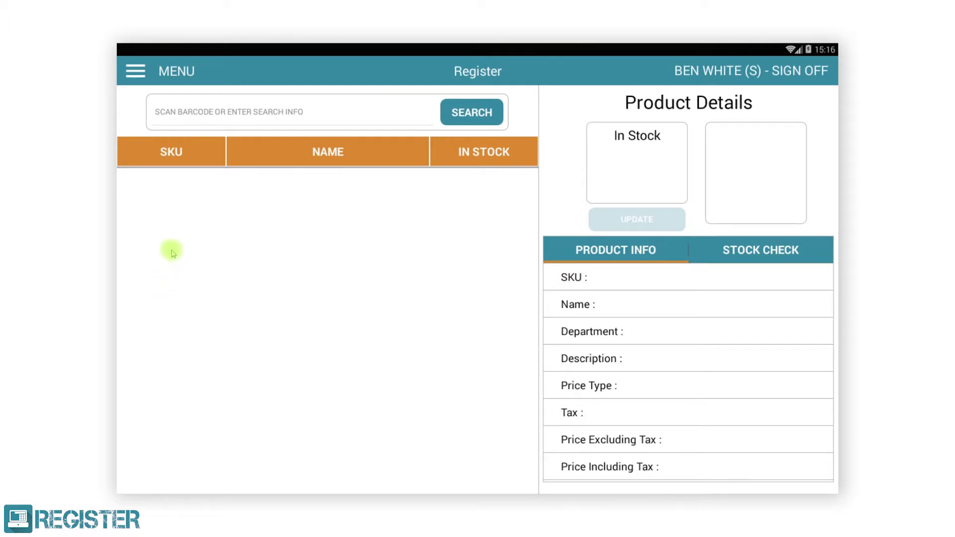
pyautogui.click(199, 111)
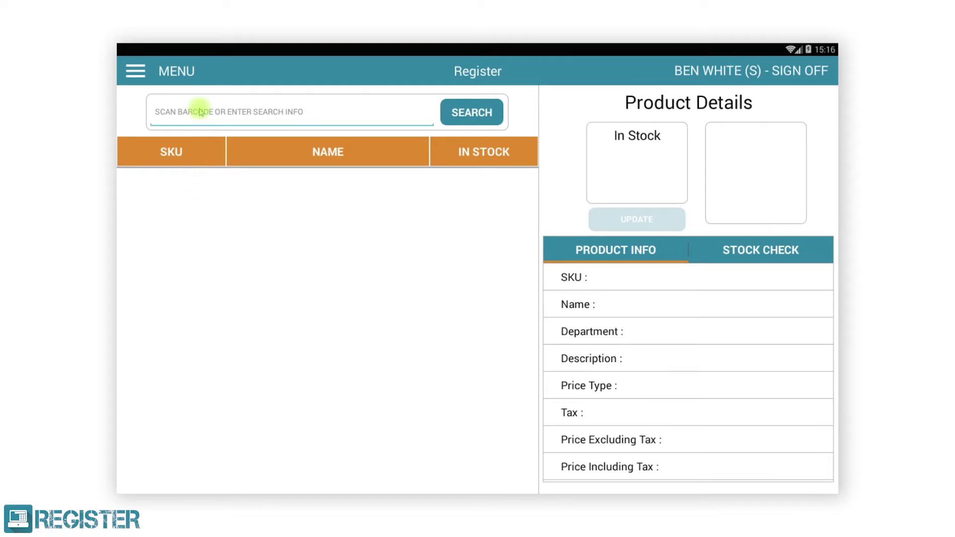
pyautogui.write('star wars')
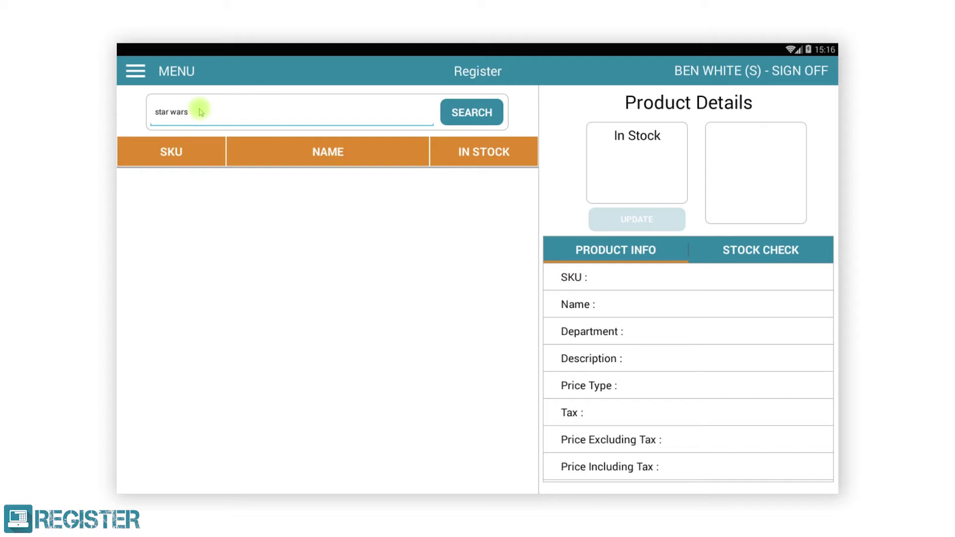
pyautogui.click(458, 115)
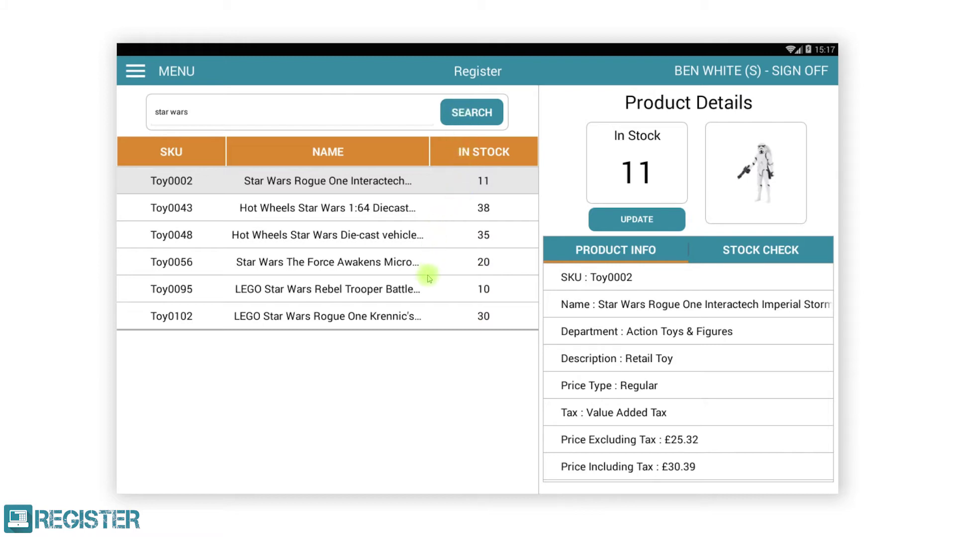
# Open Toy0102 LEGO Krennic's details and show its stock at each location
pyautogui.click(416, 291)
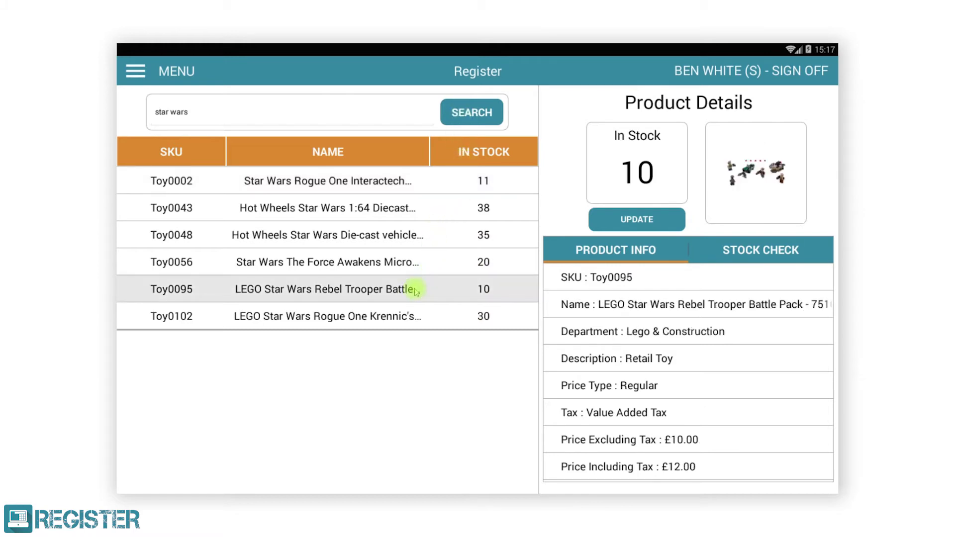
pyautogui.click(408, 317)
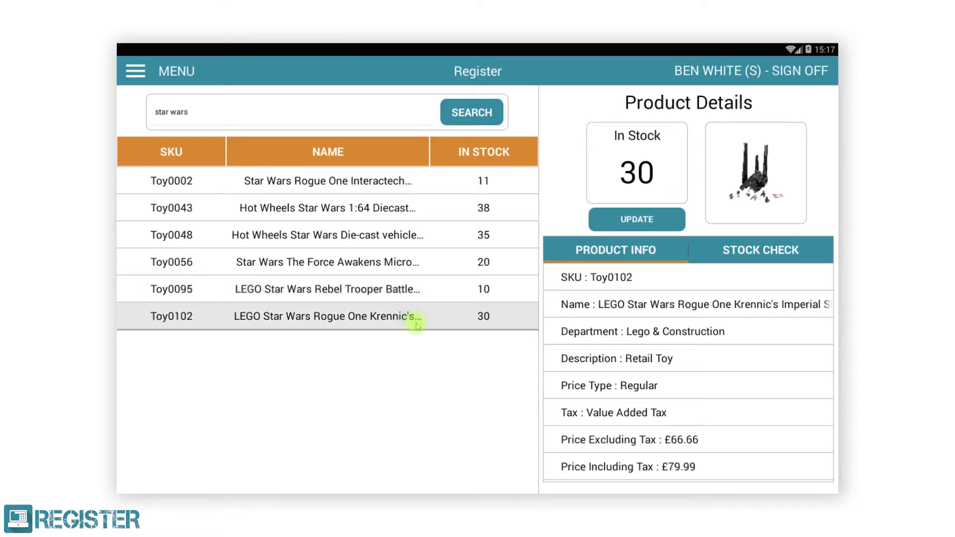
pyautogui.moveTo(723, 462); pyautogui.dragTo(711, 279)
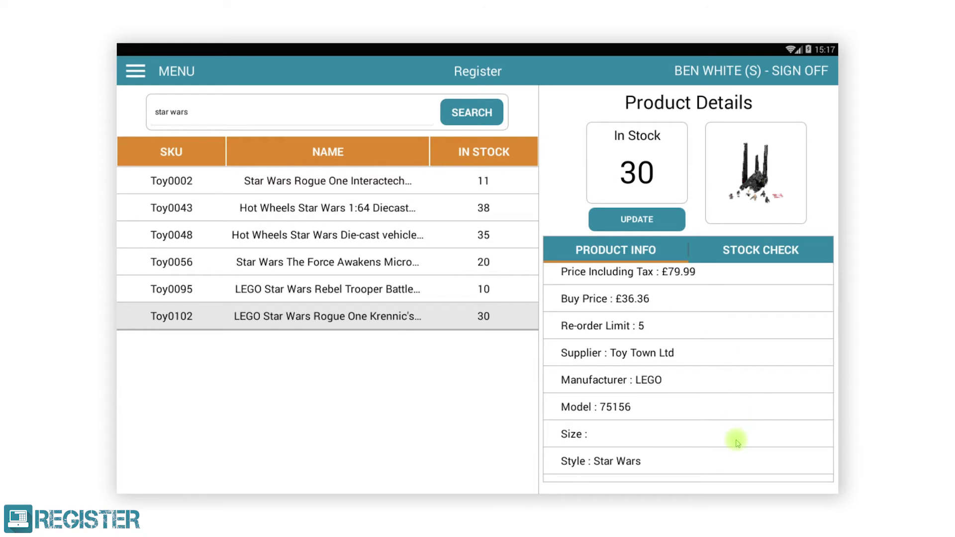
pyautogui.moveTo(733, 439); pyautogui.dragTo(733, 390)
pyautogui.moveTo(730, 318); pyautogui.dragTo(726, 523)
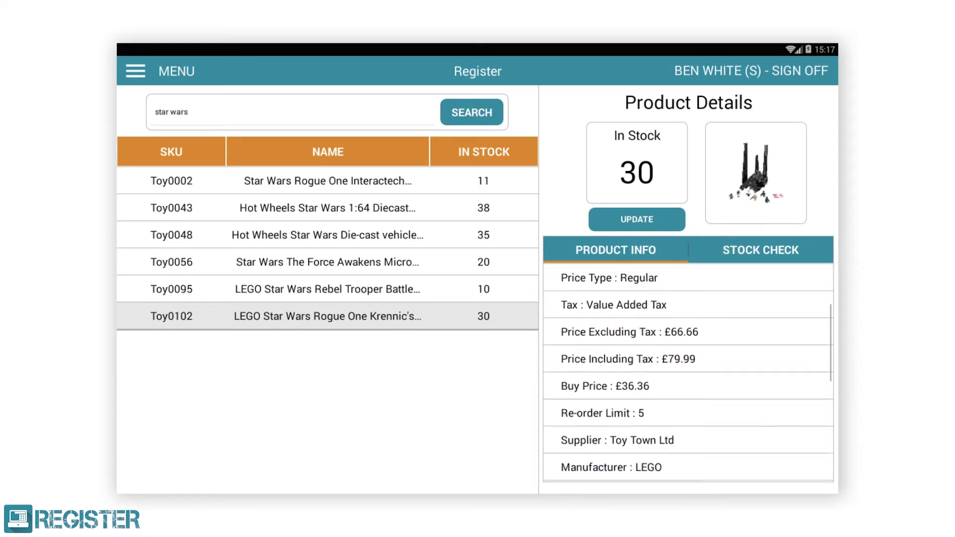
pyautogui.moveTo(725, 281); pyautogui.dragTo(730, 384)
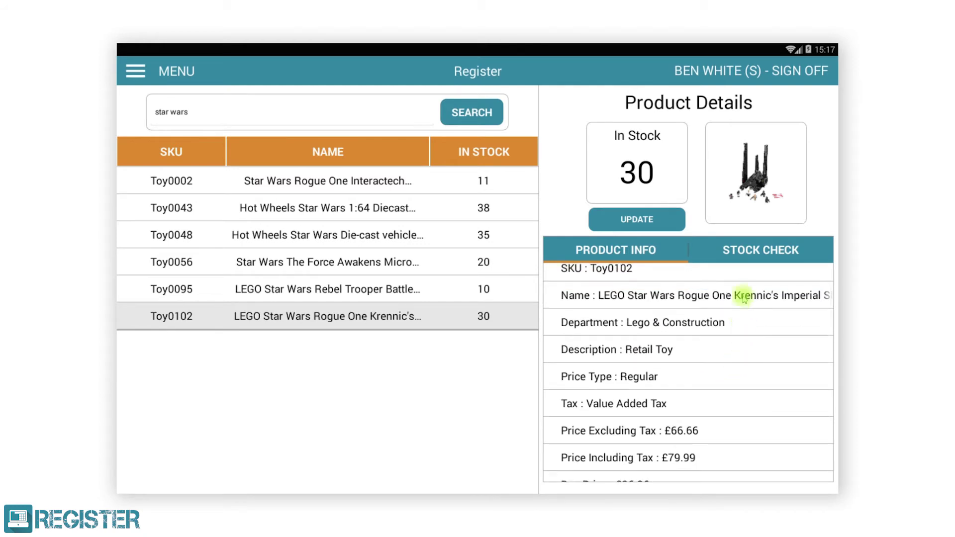
pyautogui.click(752, 254)
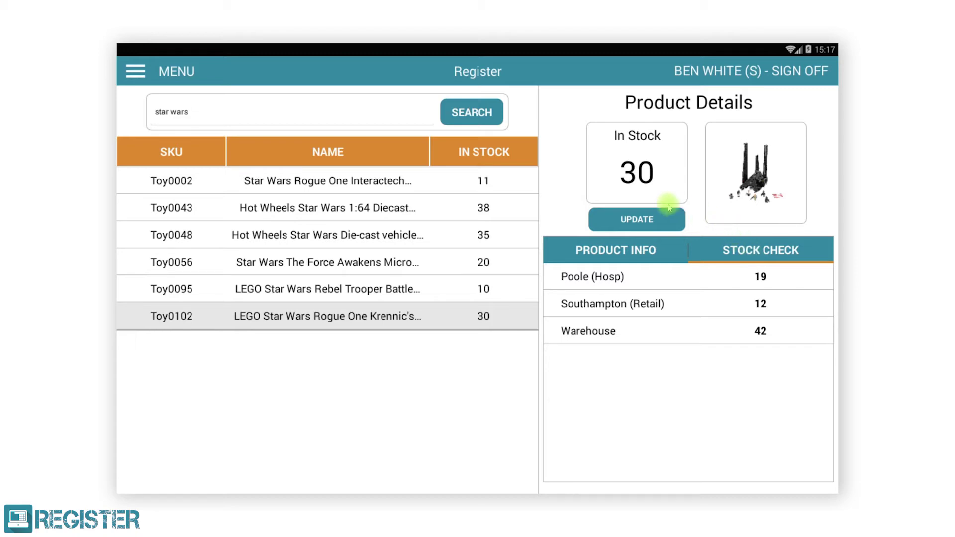
# Update Toy0102's stock quantity from 30 to 42 on the keypad and save it
pyautogui.click(642, 219)
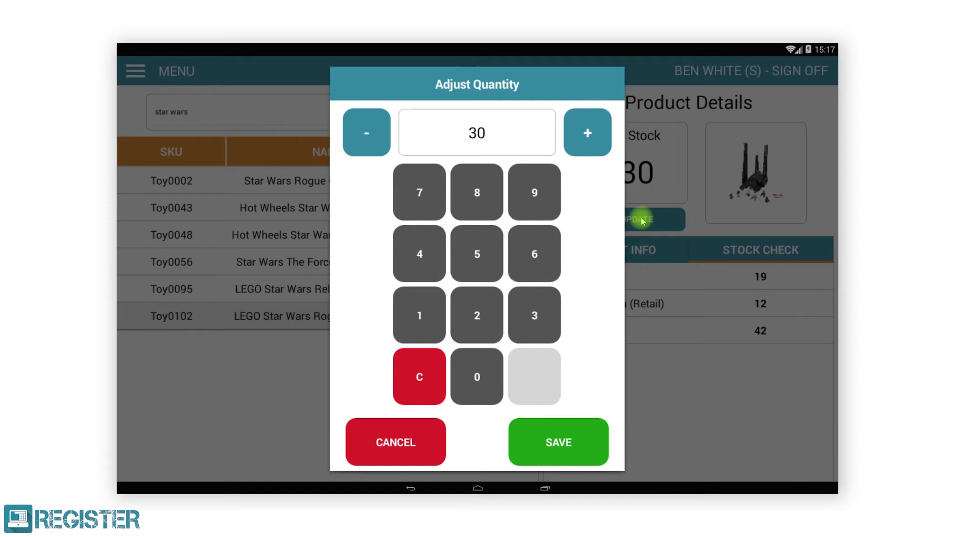
pyautogui.click(367, 139)
pyautogui.click(369, 142)
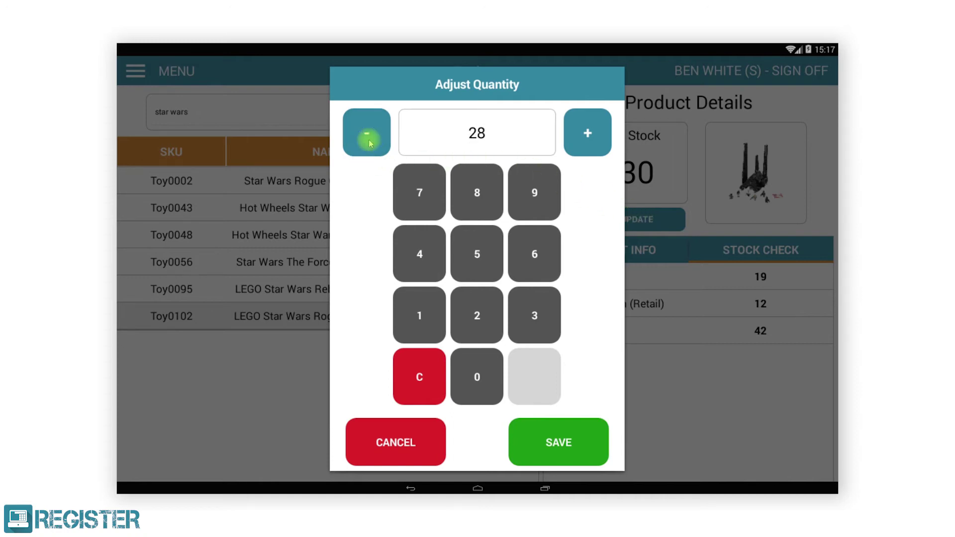
pyautogui.click(579, 133)
pyautogui.click(585, 139)
pyautogui.click(585, 139)
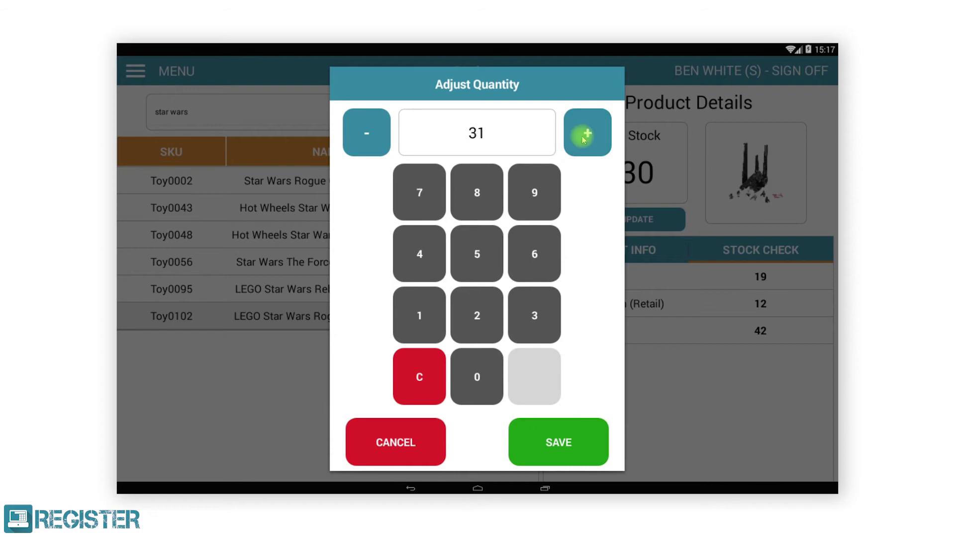
pyautogui.click(422, 373)
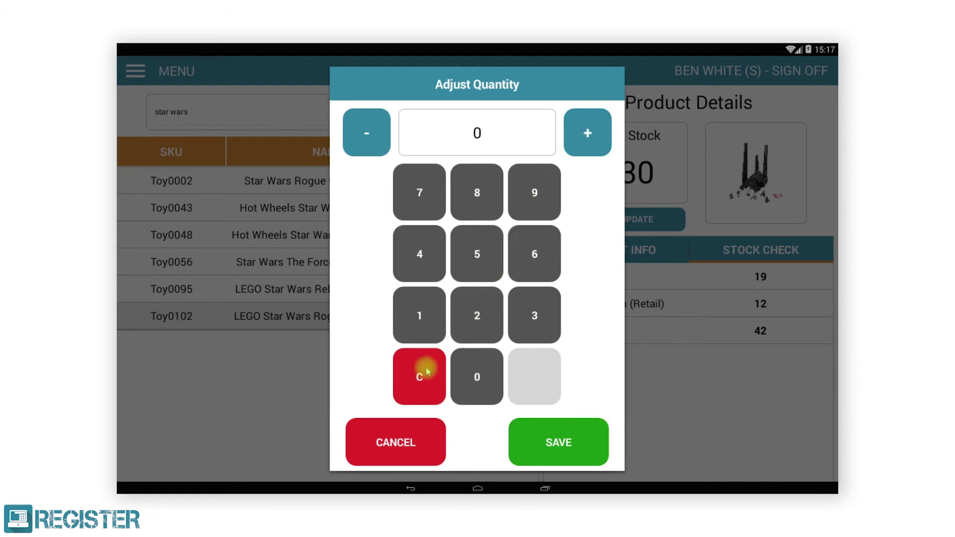
pyautogui.click(422, 264)
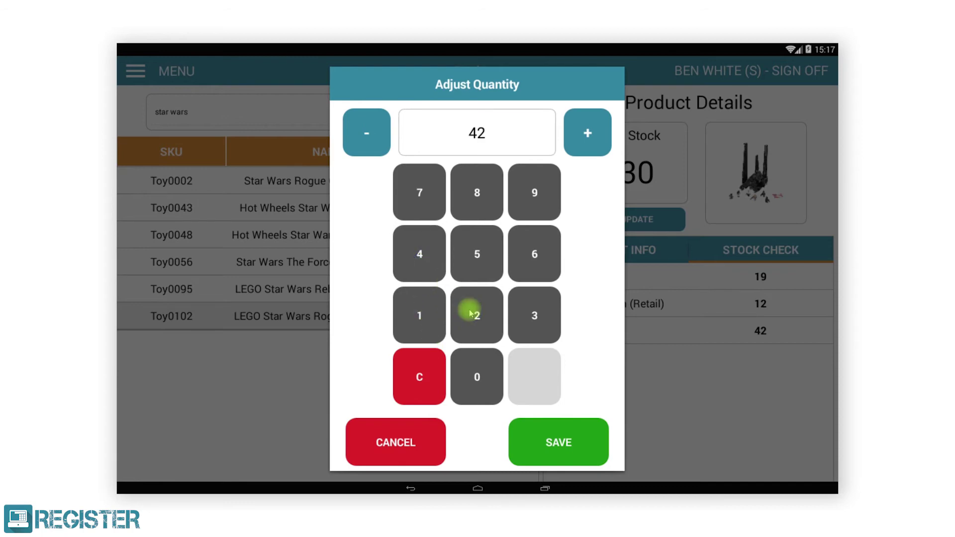
pyautogui.click(553, 427)
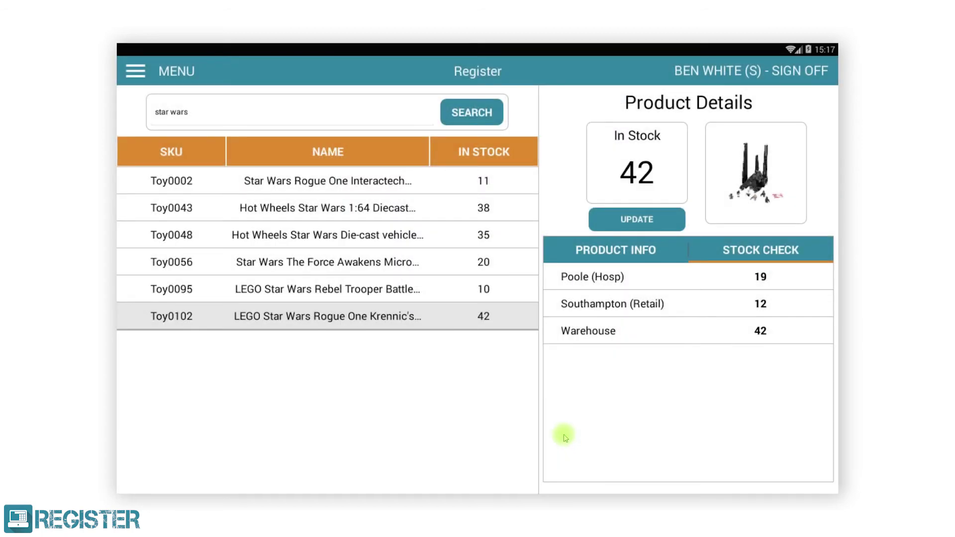
pyautogui.click(133, 67)
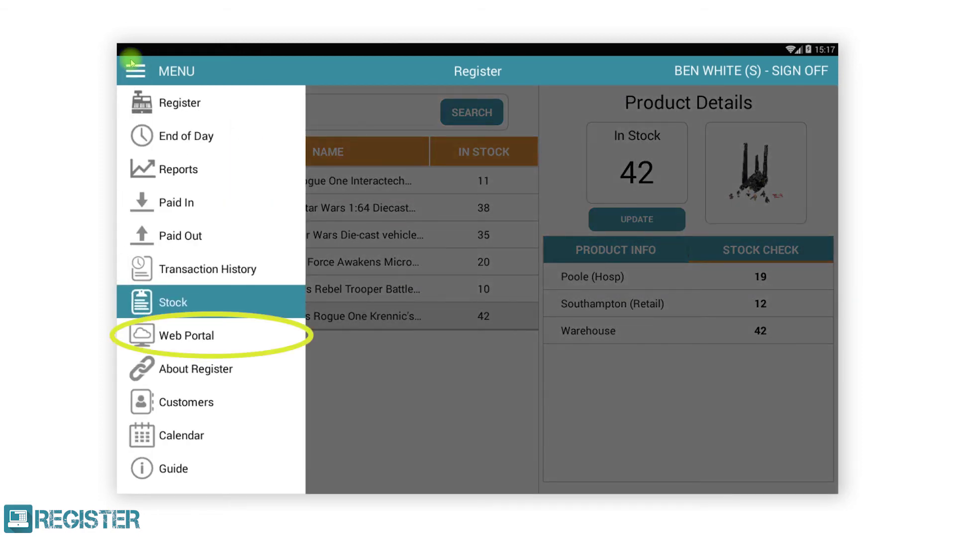
# Sign in to the Web Portal, view the sales Dashboard, then log out
pyautogui.click(150, 336)
pyautogui.click(440, 219)
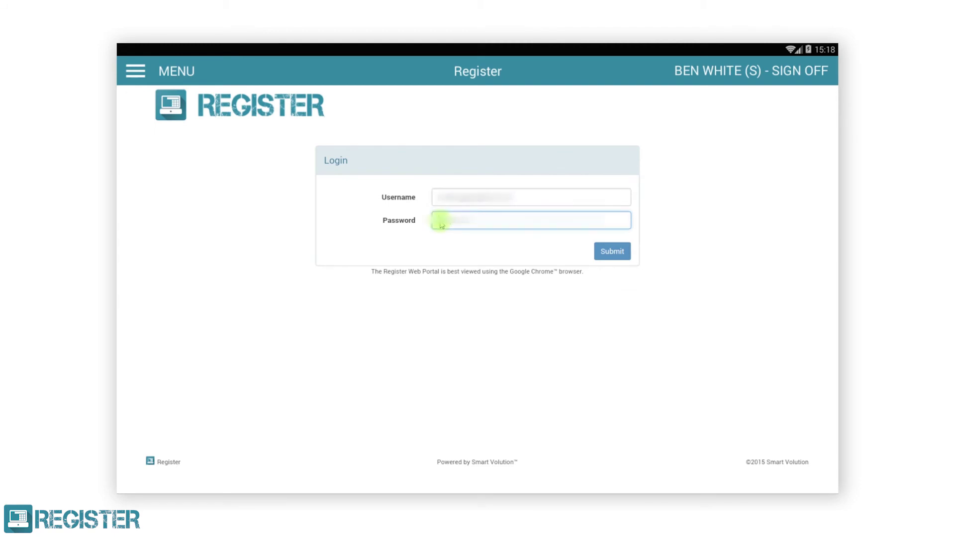
pyautogui.click(610, 257)
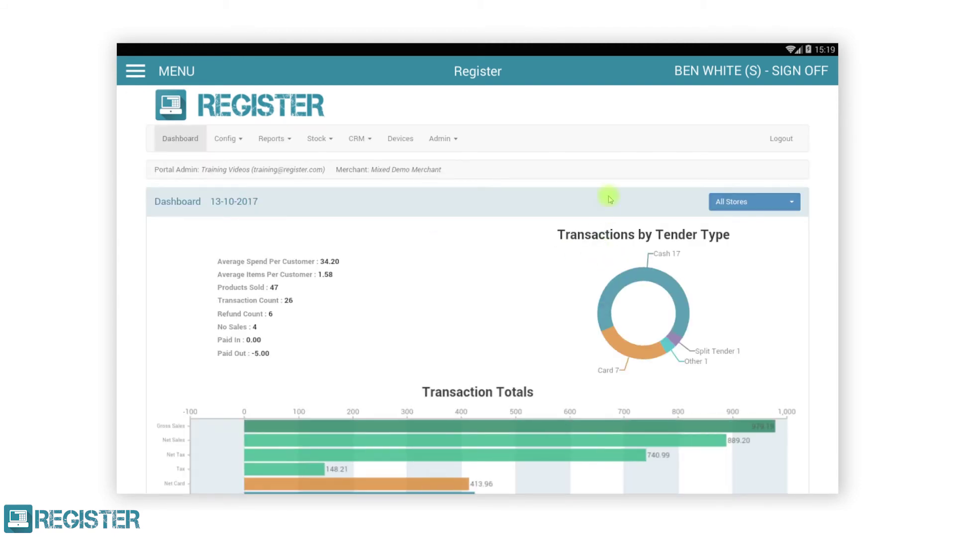
pyautogui.click(782, 139)
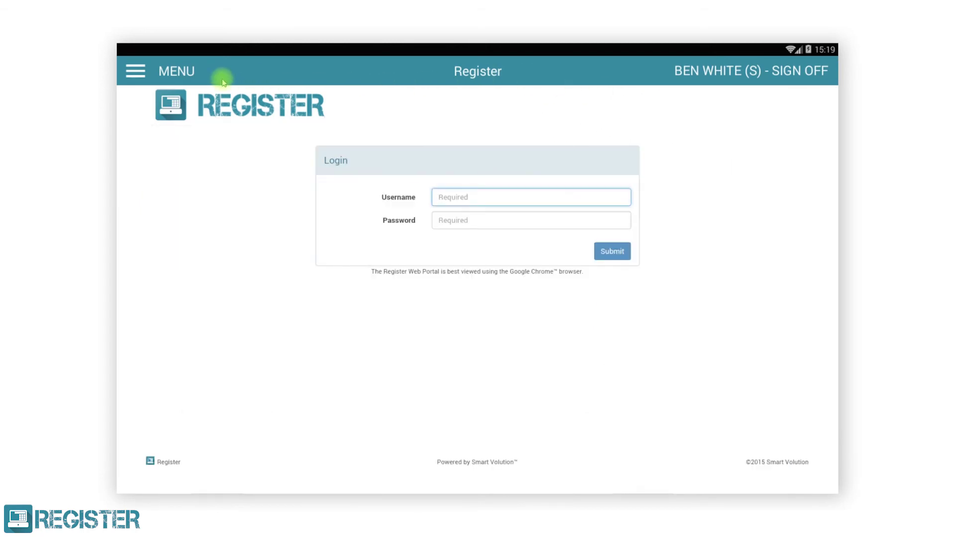
pyautogui.click(135, 71)
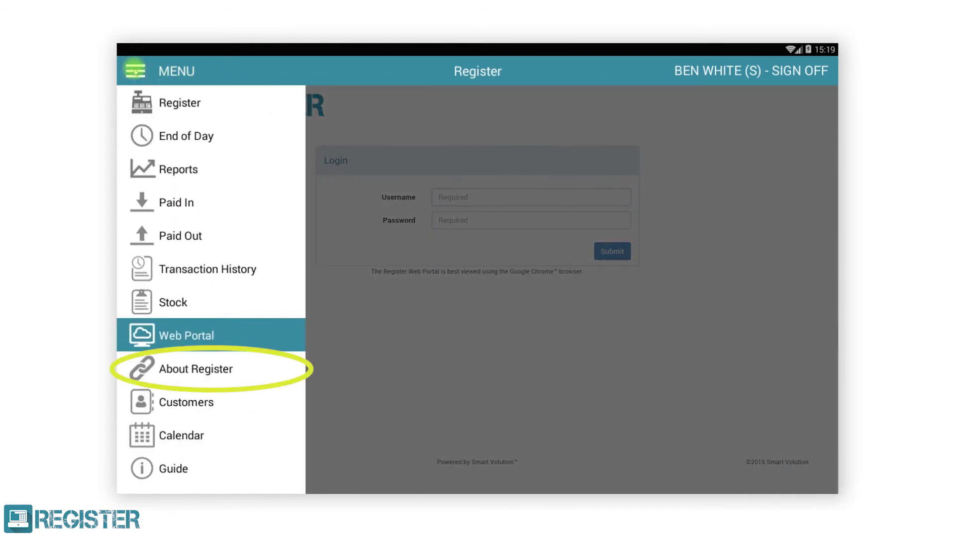
# Open About Register and scroll down to Hardware Options and the closing video
pyautogui.click(147, 370)
pyautogui.scroll(-10, 276, 223)
pyautogui.scroll(-15, 277, 223)
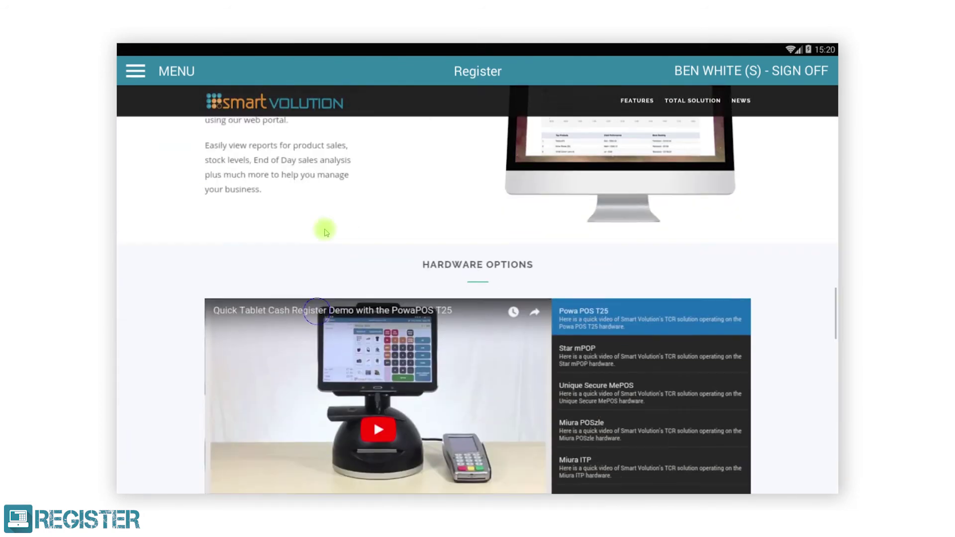
pyautogui.scroll(-15, 320, 283)
pyautogui.click(134, 71)
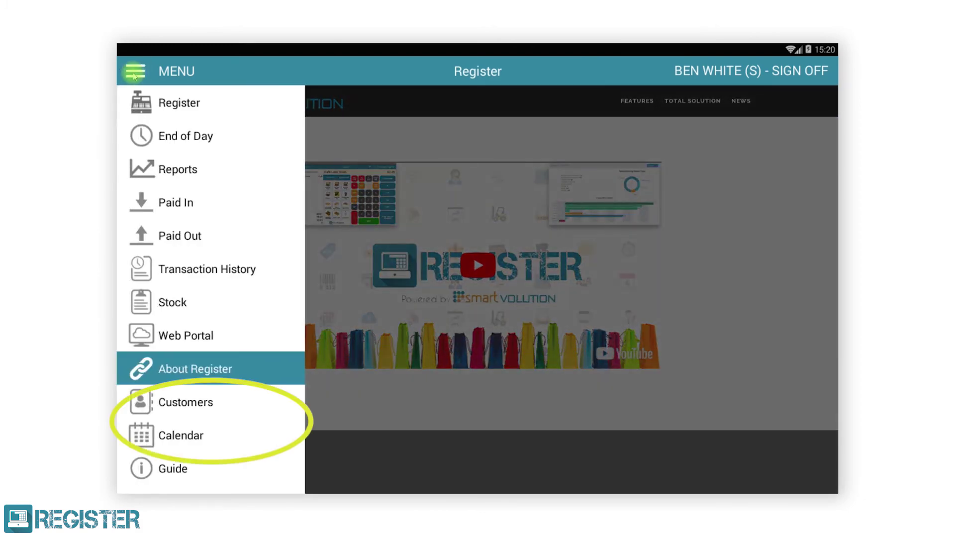
# Open Customers and scroll through a customer's details panel
pyautogui.click(168, 403)
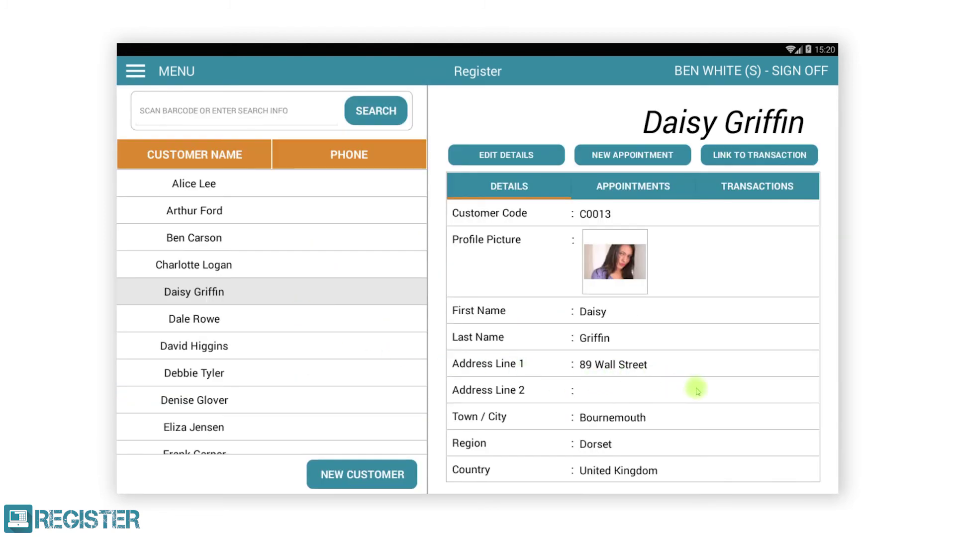
pyautogui.scroll(-6, 697, 391)
pyautogui.scroll(-5, 697, 391)
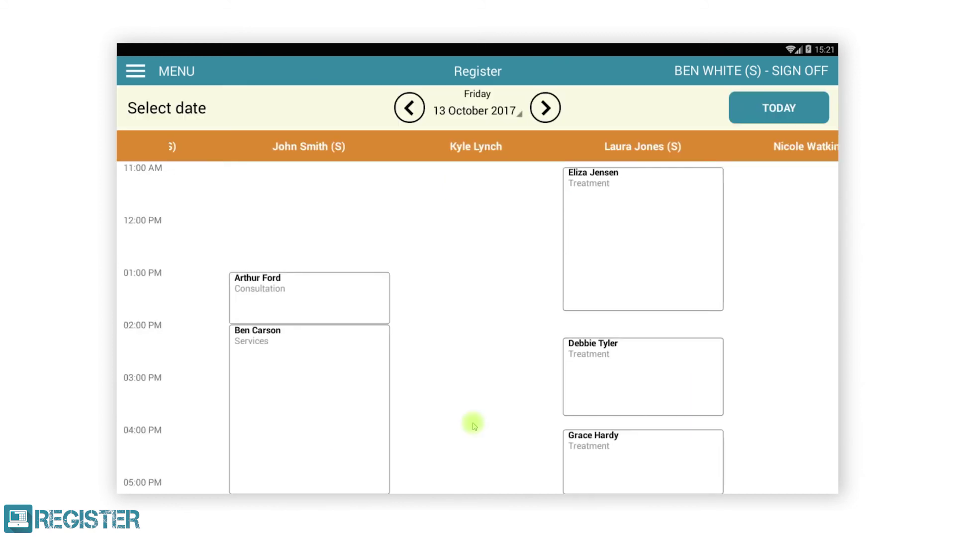